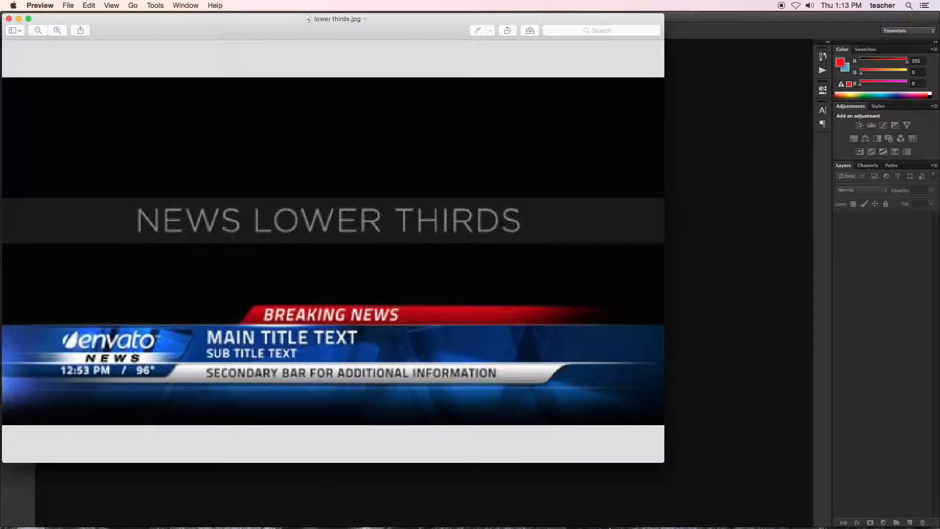
# Step: Switch to Photoshop and set up a new document with the Film & Video preset at HDTV 1080p/29.97
pyautogui.click(625, 507)
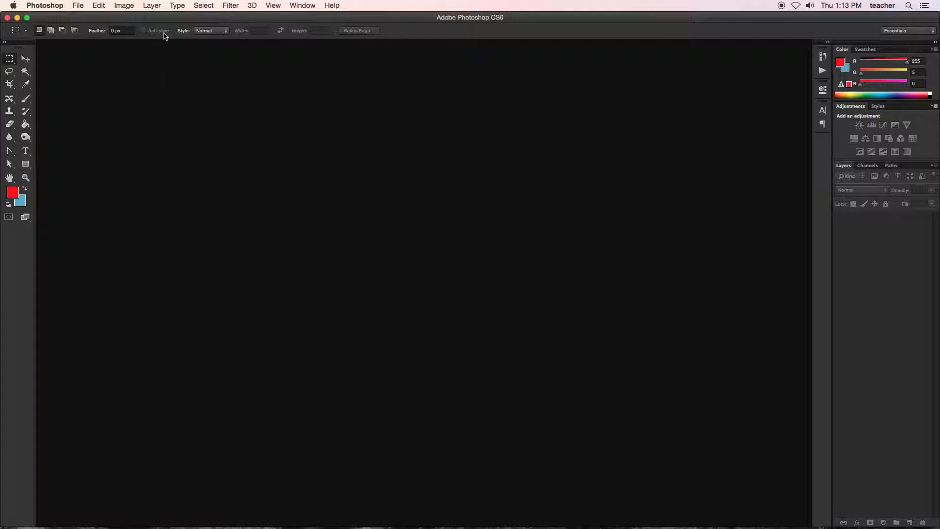
pyautogui.click(80, 7)
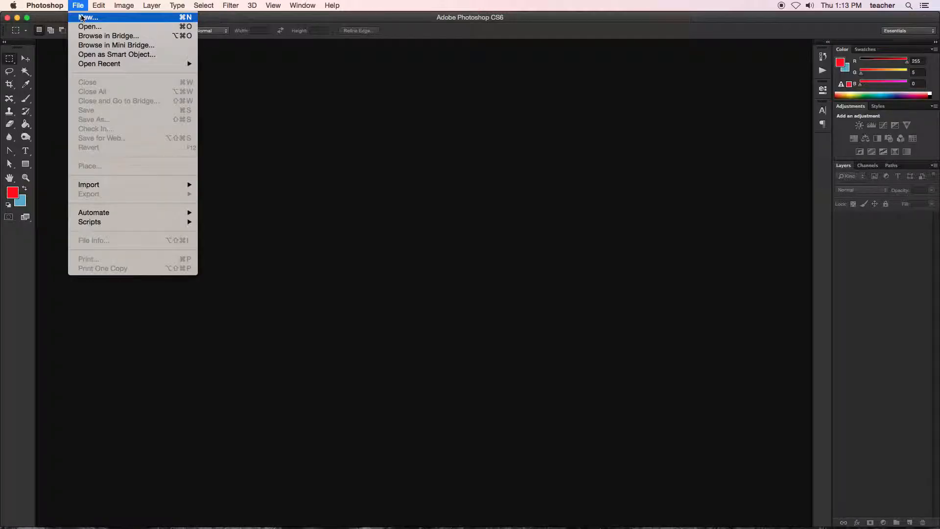
pyautogui.click(82, 18)
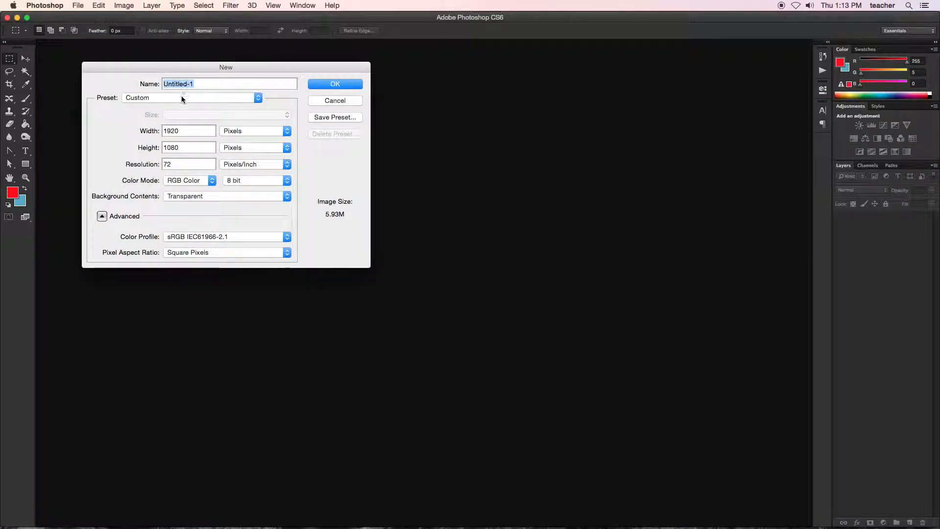
pyautogui.click(179, 96)
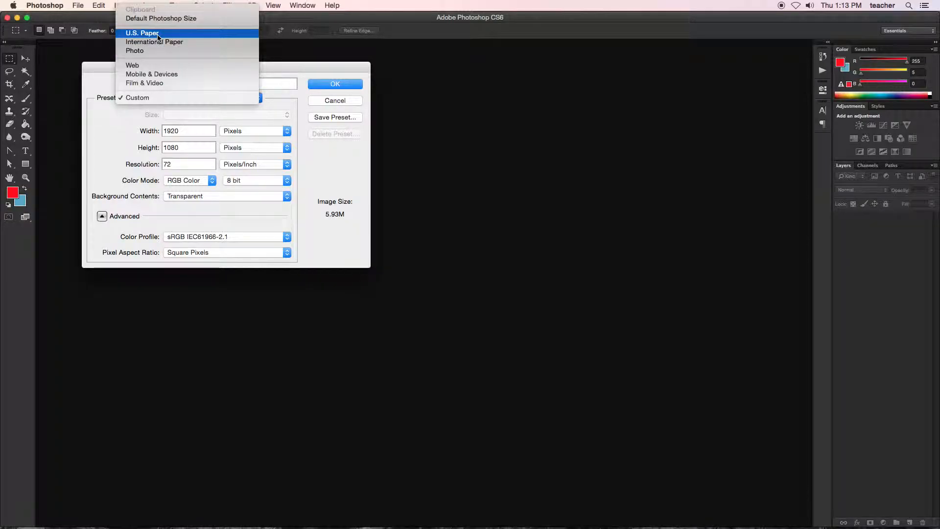
pyautogui.click(152, 83)
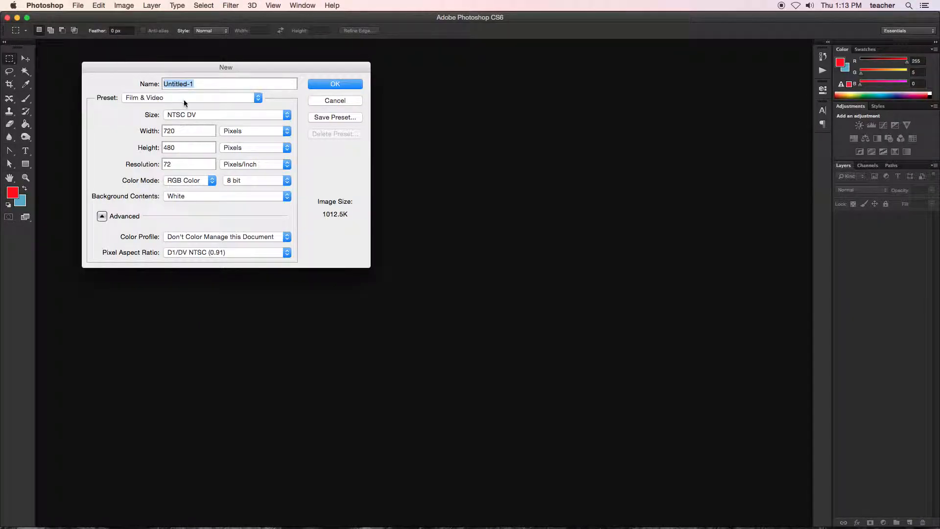
pyautogui.click(284, 118)
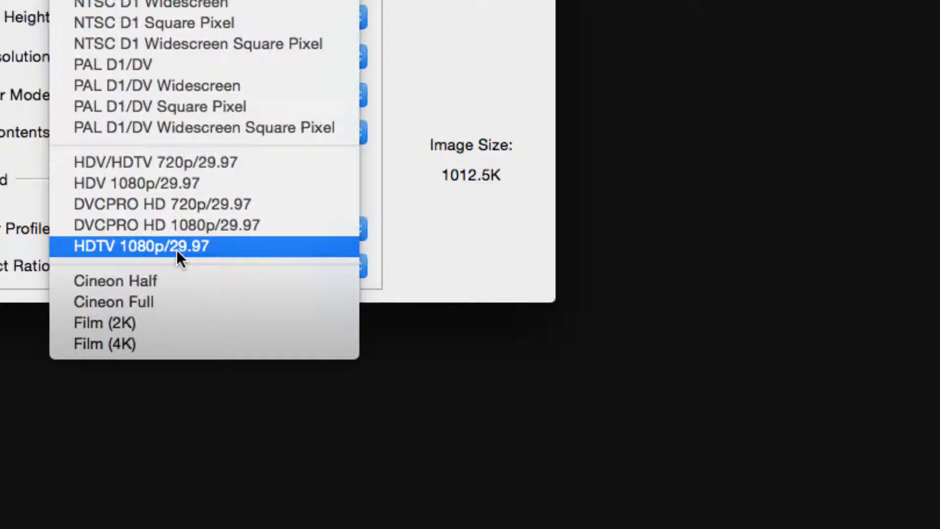
pyautogui.click(176, 248)
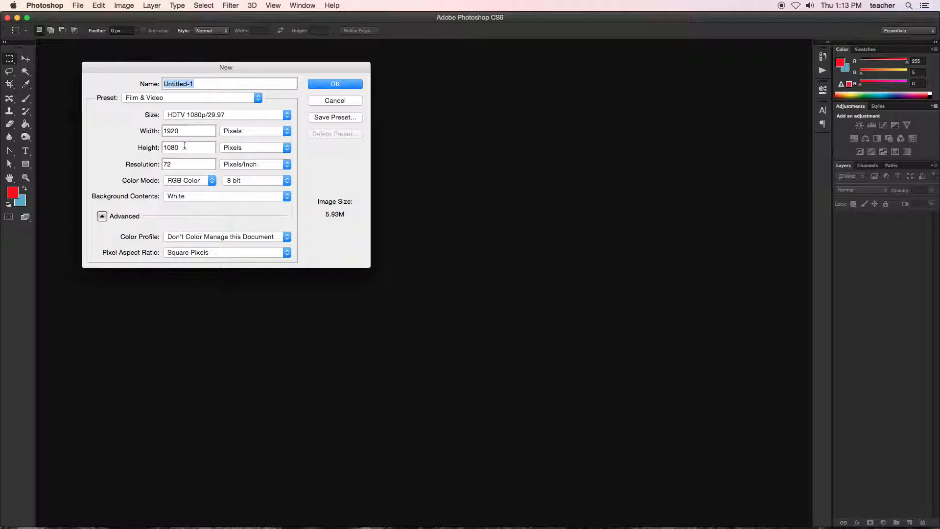
# Step: Make the background contents Transparent and create the new document
pyautogui.click(189, 197)
pyautogui.click(184, 214)
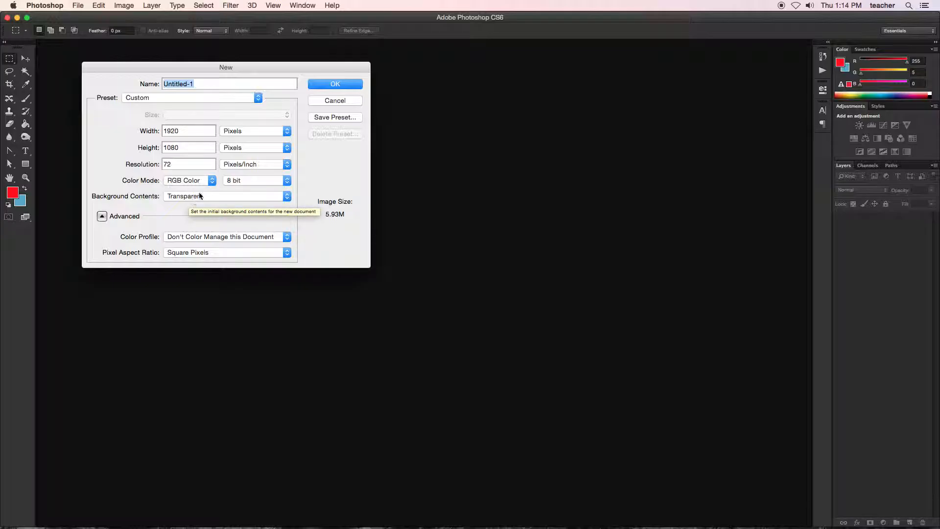
pyautogui.click(321, 90)
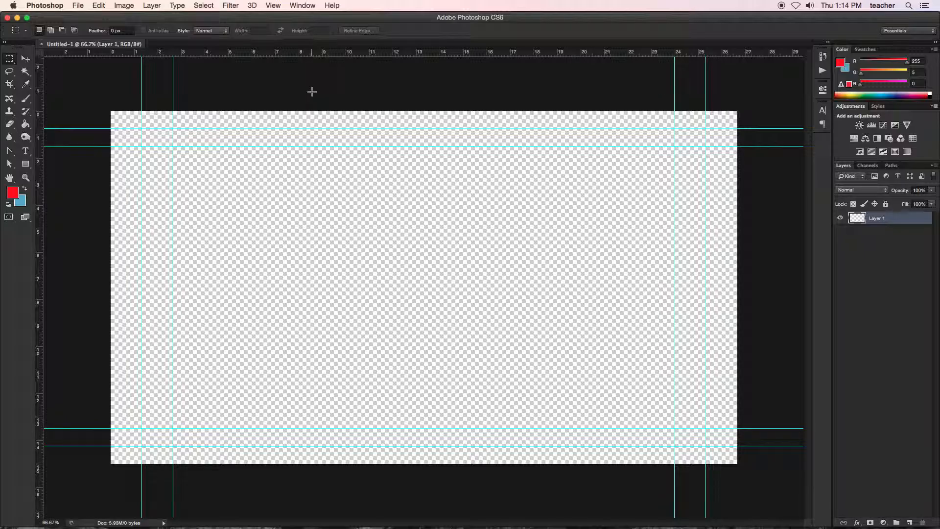
# Step: Draw a rectangular marquee about 15 in wide and 2 in tall from the canvas's left edge down to the lowest guide
pyautogui.click(26, 59)
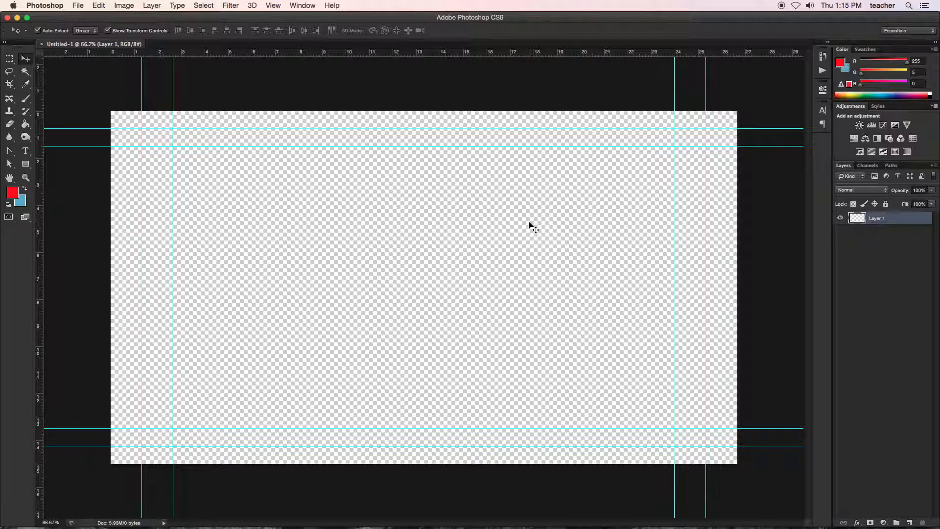
pyautogui.click(9, 59)
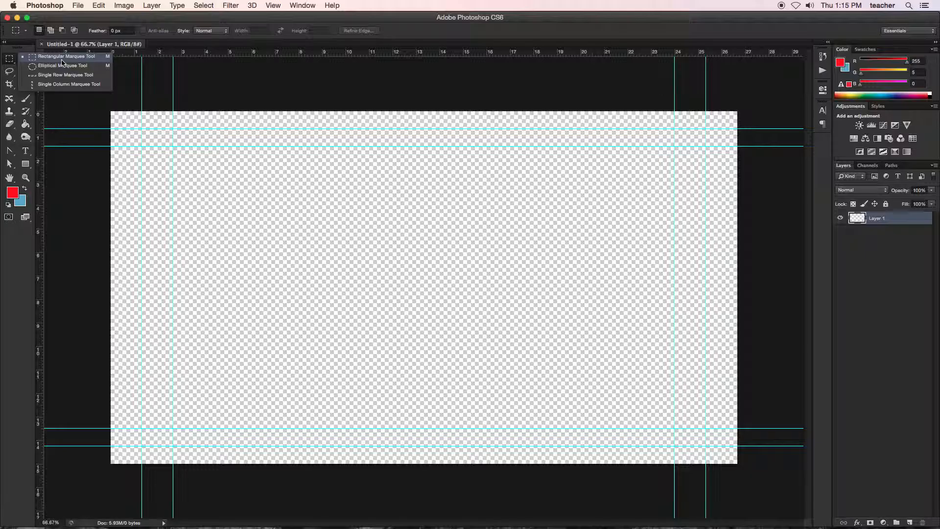
pyautogui.click(62, 59)
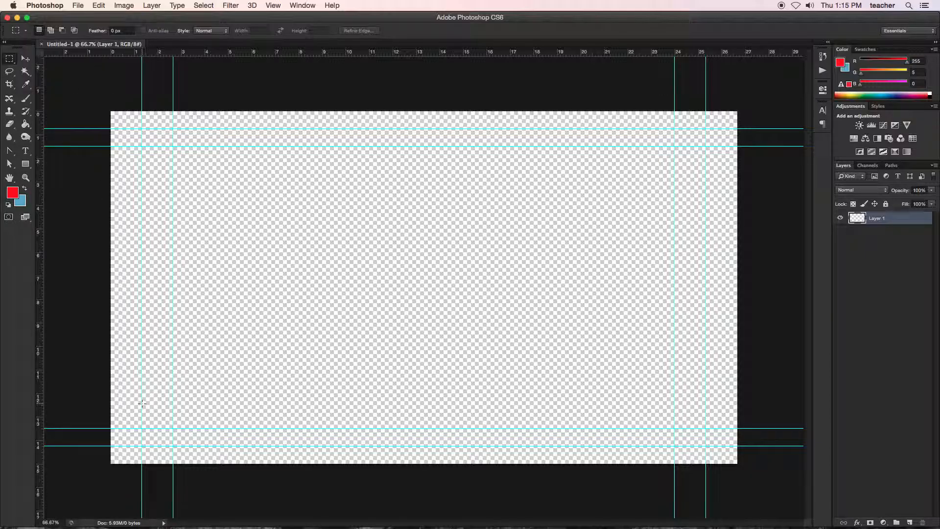
pyautogui.moveTo(111, 395); pyautogui.dragTo(460, 447)
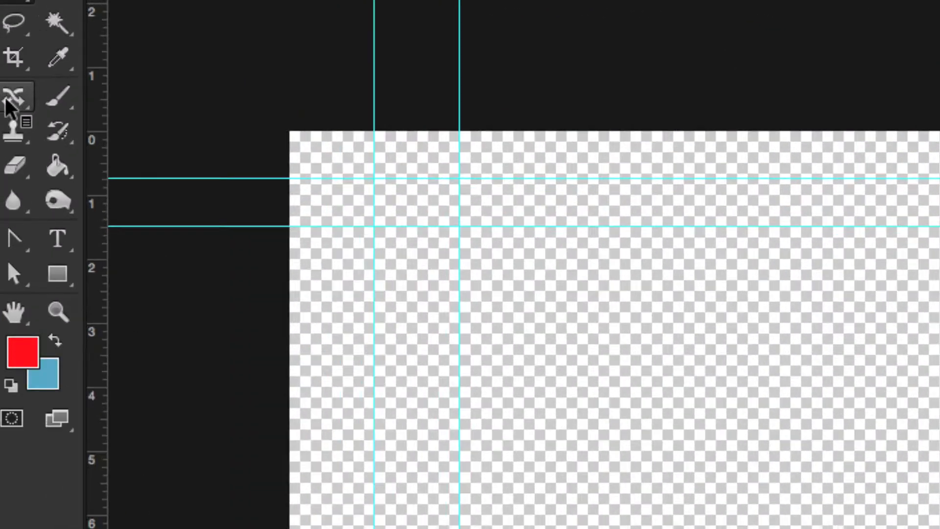
# Step: Paint the selected rectangle red with the Brush Tool, using a 125 px fan-shaped bristle brush
pyautogui.click(22, 100)
pyautogui.moveTo(57, 100); pyautogui.dragTo(57, 97)
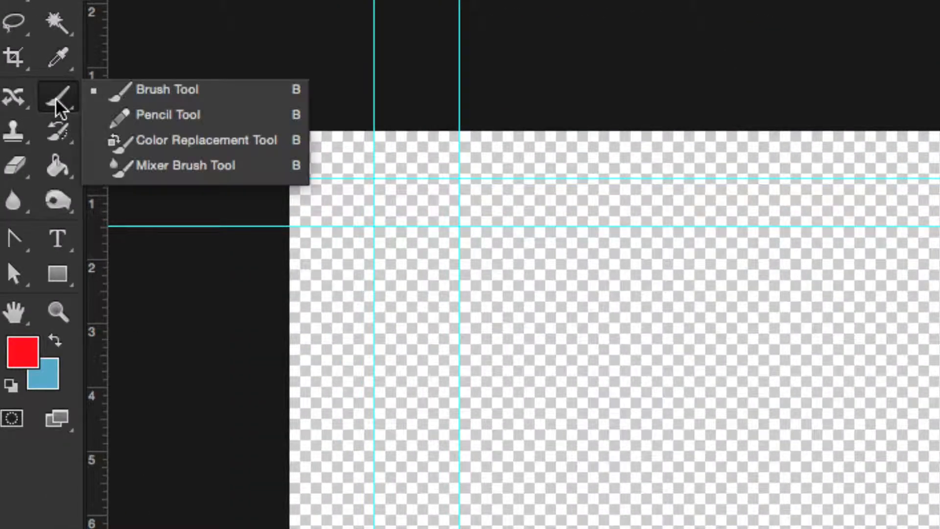
pyautogui.click(151, 98)
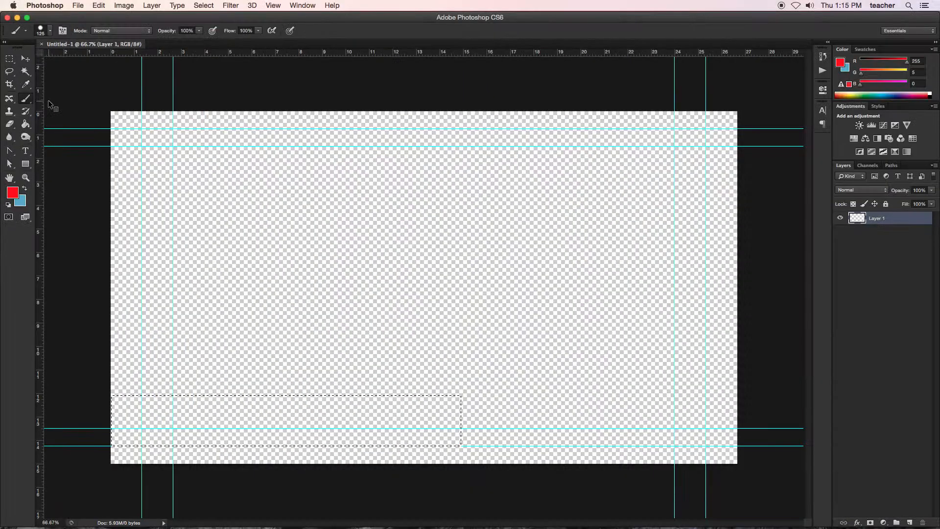
pyautogui.click(49, 33)
pyautogui.click(51, 104)
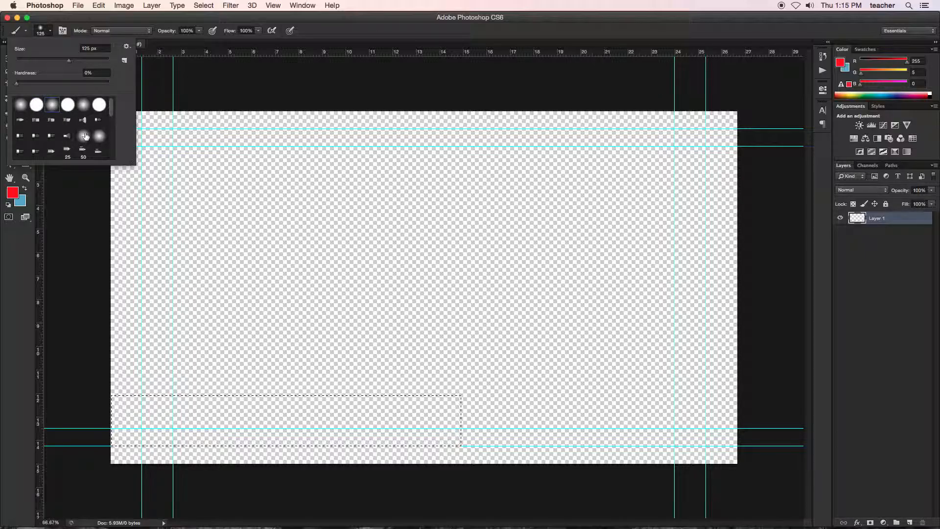
pyautogui.click(82, 120)
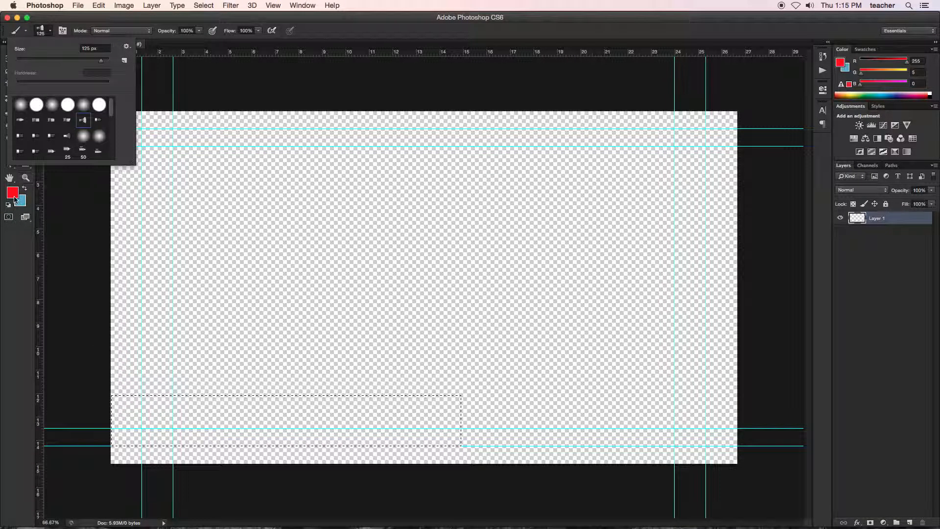
pyautogui.moveTo(101, 389)
pyautogui.mouseDown()
pyautogui.moveTo(113, 409)
pyautogui.moveTo(151, 428)
pyautogui.moveTo(203, 418)
pyautogui.mouseUp()
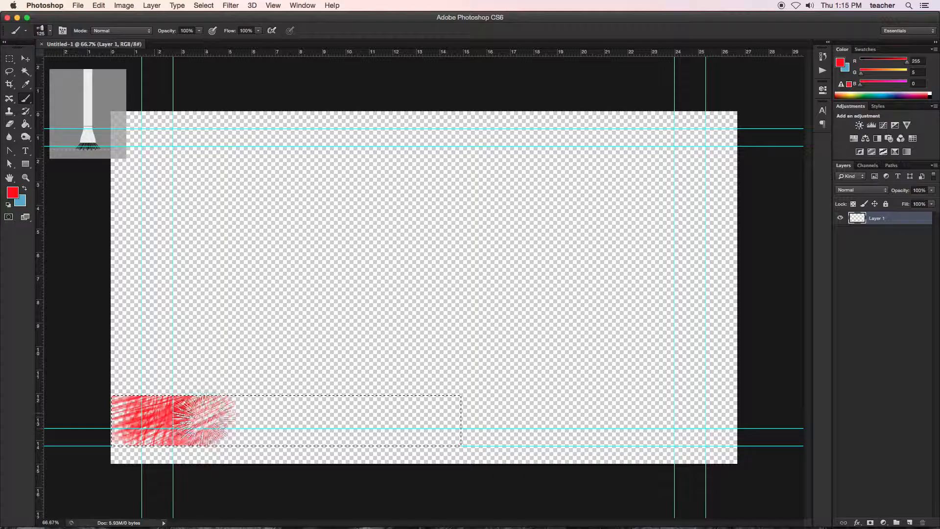
pyautogui.moveTo(286, 419)
pyautogui.mouseDown()
pyautogui.moveTo(391, 446)
pyautogui.moveTo(471, 431)
pyautogui.mouseUp()
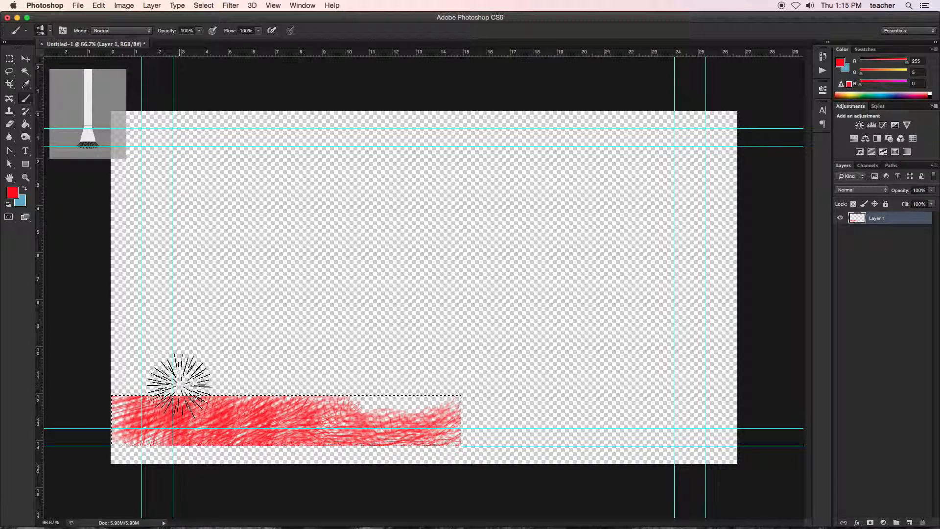
# Step: Try painting red strokes beyond the bar with the selection removed, and revert to the Brush Tool history state
pyautogui.press('super+d')
pyautogui.moveTo(147, 426)
pyautogui.mouseDown()
pyautogui.moveTo(334, 372)
pyautogui.moveTo(421, 377)
pyautogui.moveTo(462, 347)
pyautogui.mouseUp()
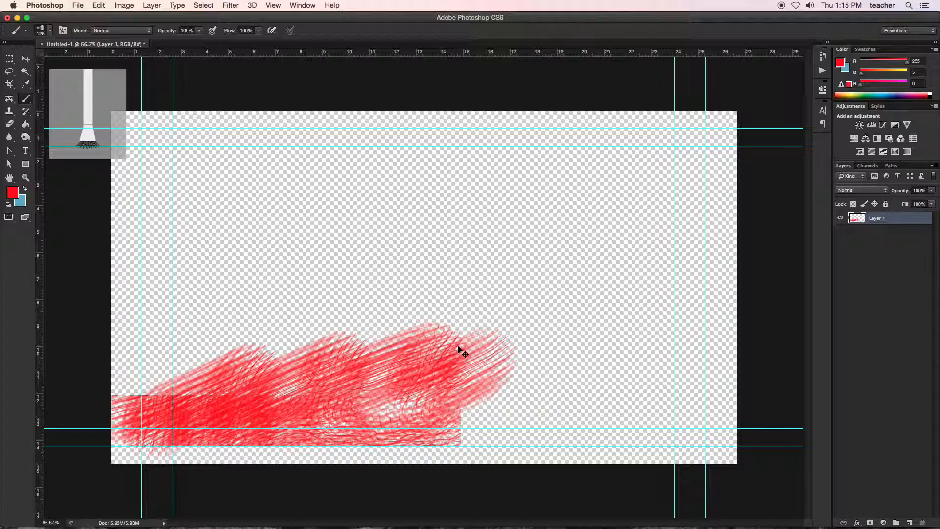
pyautogui.press('super+z')
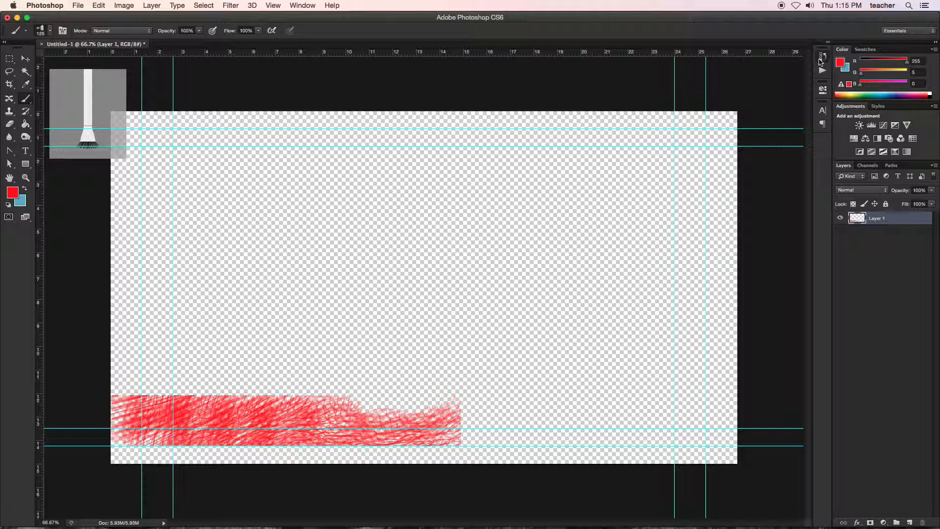
pyautogui.click(822, 57)
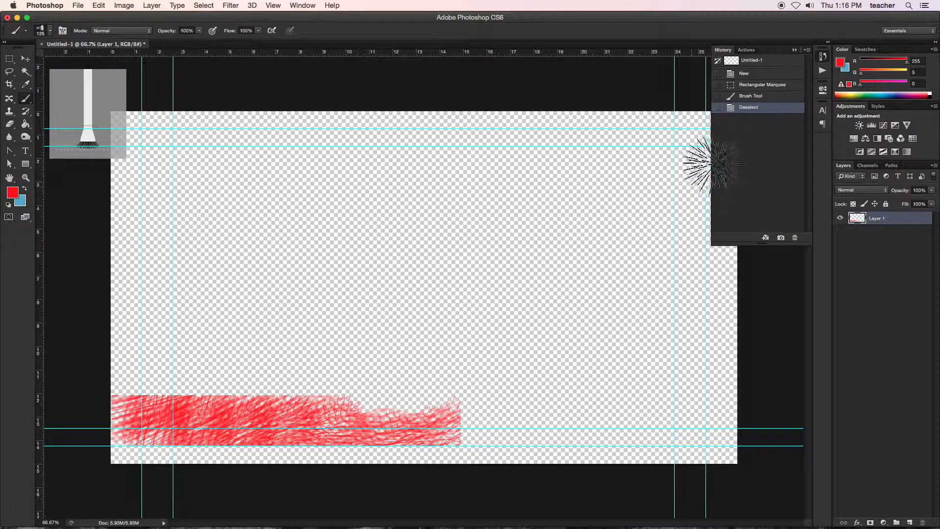
pyautogui.click(749, 98)
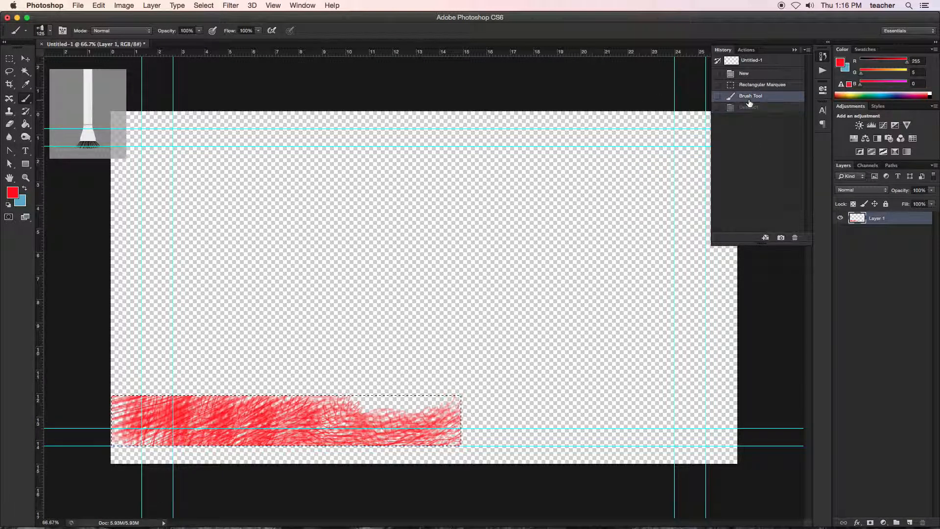
# Step: Change the foreground colour to green 0c8b51 and return to the Brush Tool
pyautogui.click(15, 194)
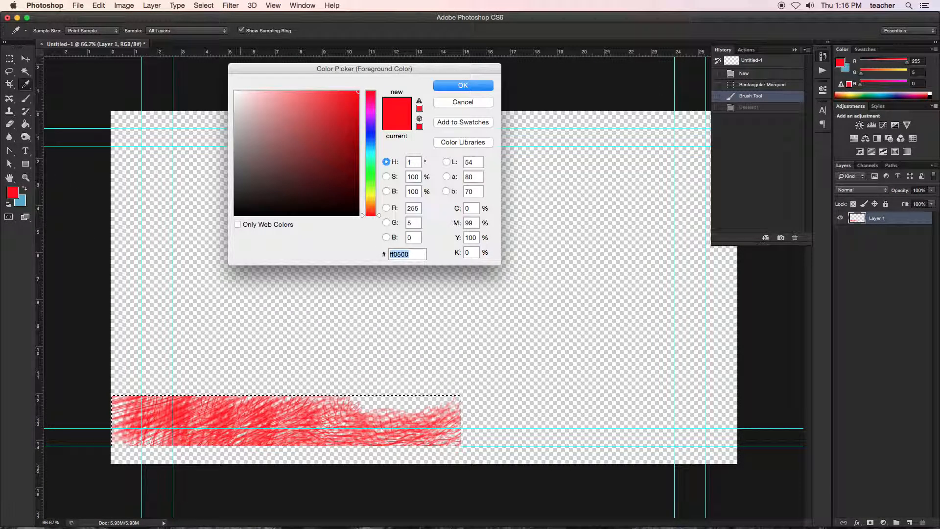
pyautogui.click(301, 160)
pyautogui.moveTo(373, 155); pyautogui.dragTo(372, 165)
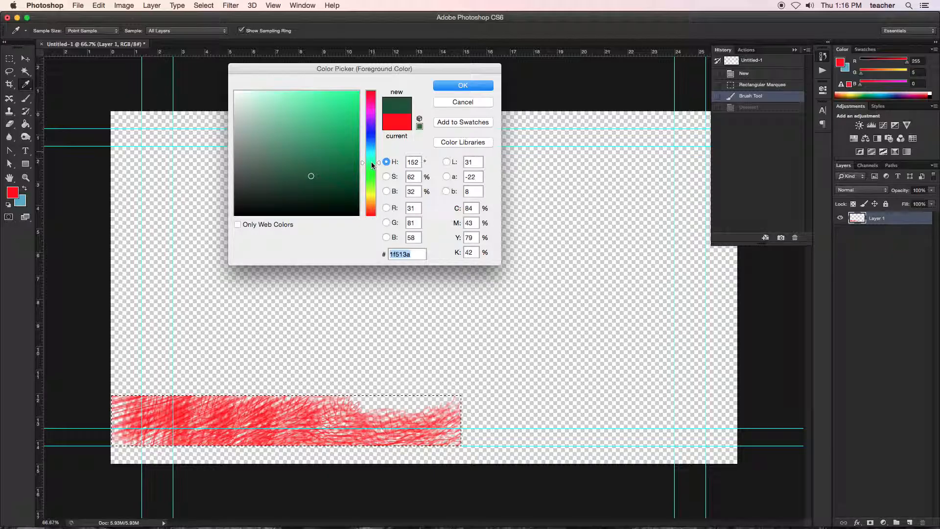
pyautogui.moveTo(315, 176)
pyautogui.mouseDown()
pyautogui.moveTo(341, 175)
pyautogui.moveTo(347, 147)
pyautogui.mouseUp()
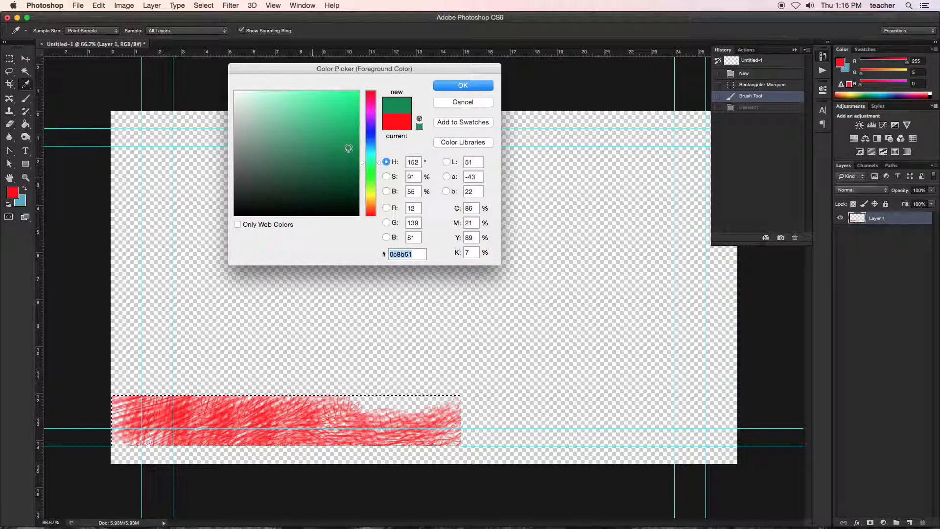
pyautogui.click(459, 84)
pyautogui.press('b')
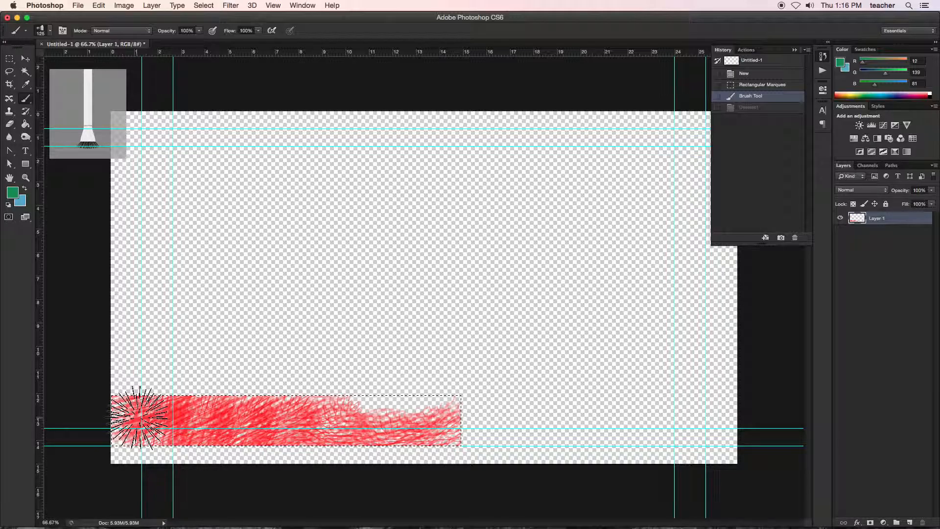
# Step: Vary the brush size between 60 and 125 px and leave it at 90 px
pyautogui.press('[')
pyautogui.press('[')
pyautogui.press('[')
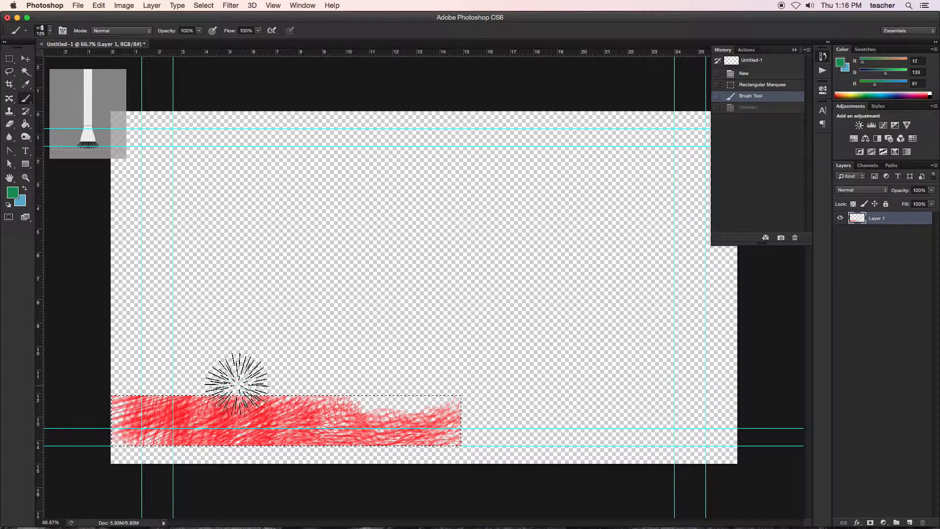
pyautogui.press('[')
pyautogui.press('[')
pyautogui.press('[')
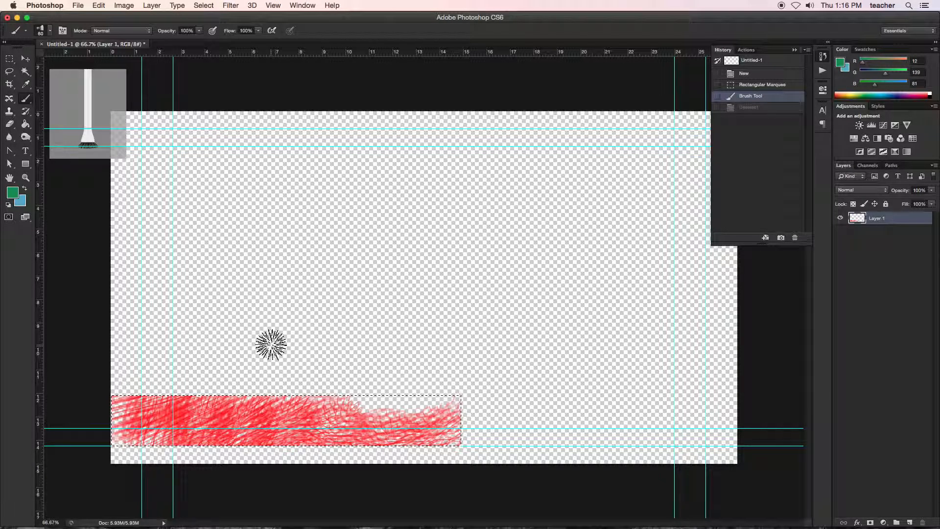
pyautogui.press(']')
pyautogui.press(']')
pyautogui.press(']')
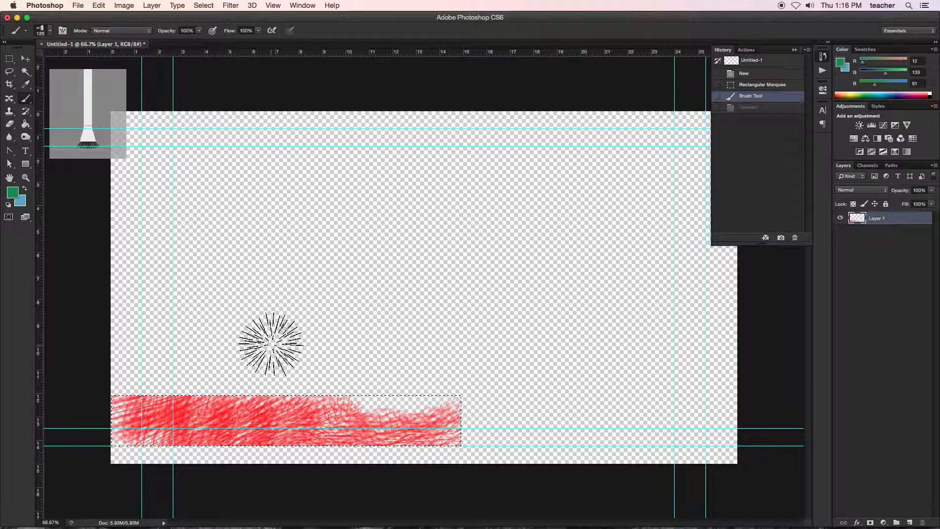
pyautogui.press(']')
pyautogui.press(']')
pyautogui.press(']')
pyautogui.press(']')
pyautogui.press(']')
pyautogui.press(']')
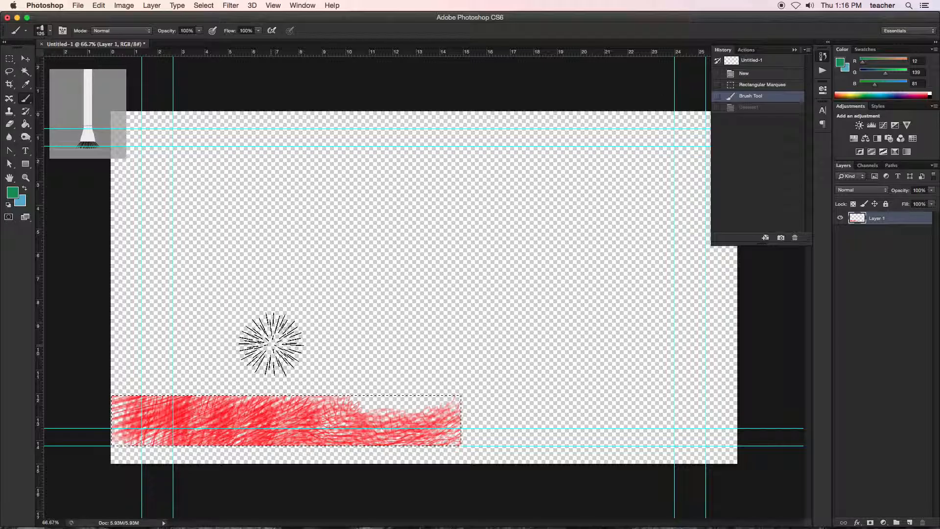
pyautogui.press('[')
pyautogui.press('[')
pyautogui.press('[')
pyautogui.press('[')
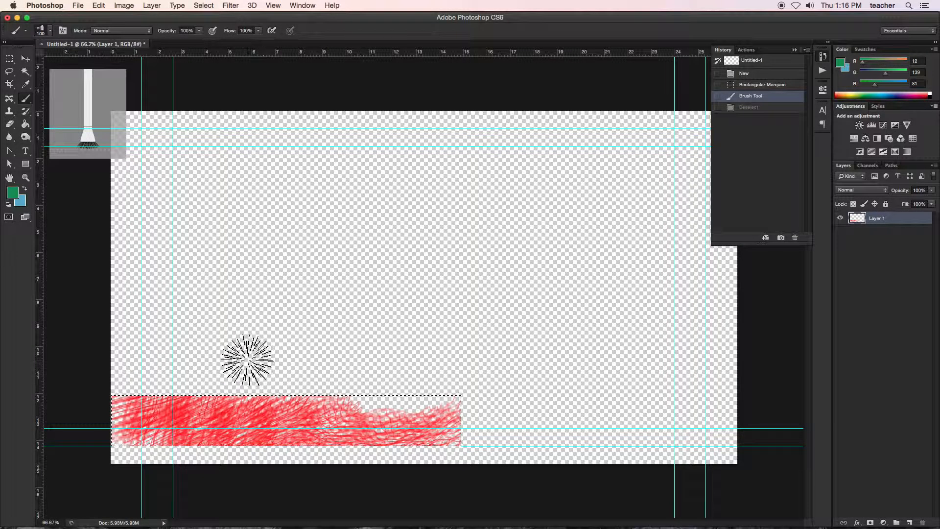
pyautogui.press('[')
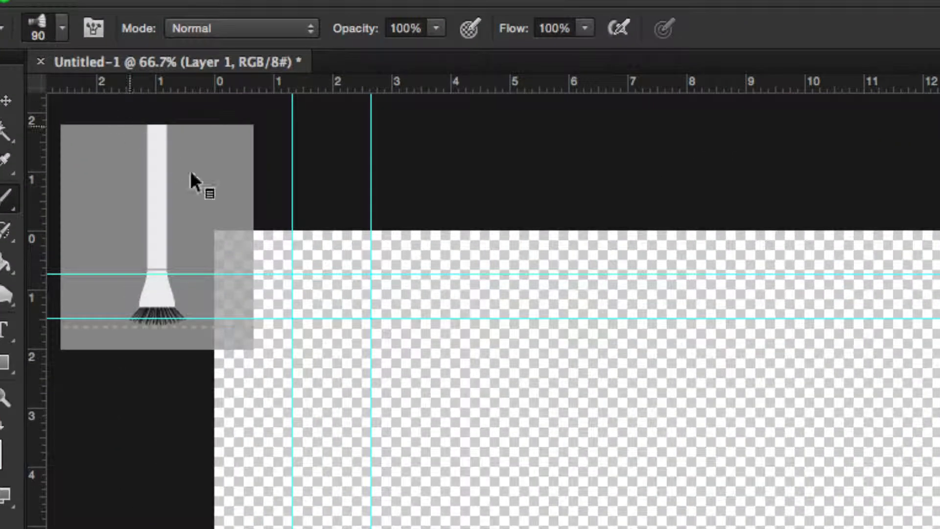
pyautogui.click(282, 224)
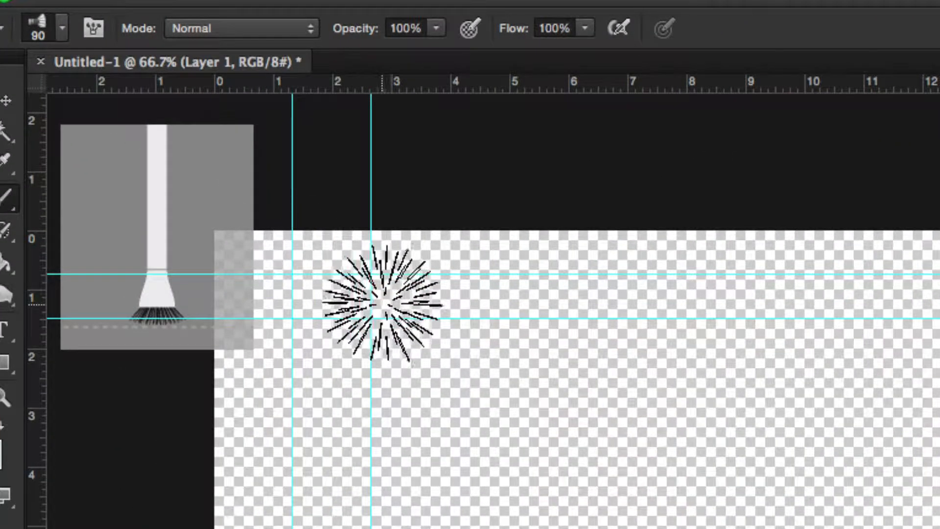
pyautogui.press('[')
pyautogui.press('[')
pyautogui.press('[')
pyautogui.press('[')
pyautogui.press(']')
pyautogui.press(']')
pyautogui.press(']')
pyautogui.press(']')
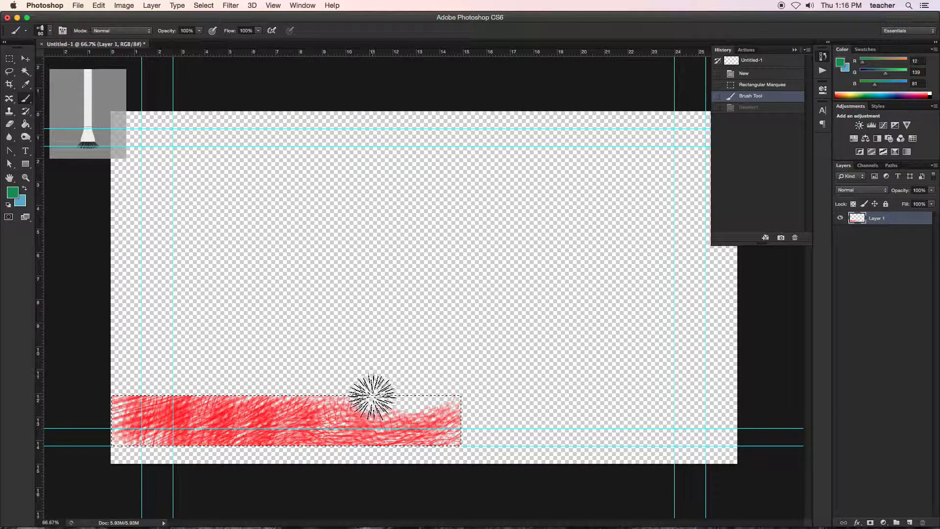
# Step: Reduce the brush size and paint solid green strokes across the red bar inside the selection
pyautogui.press('[')
pyautogui.press('[')
pyautogui.press('[')
pyautogui.press('[')
pyautogui.press('[')
pyautogui.press('[')
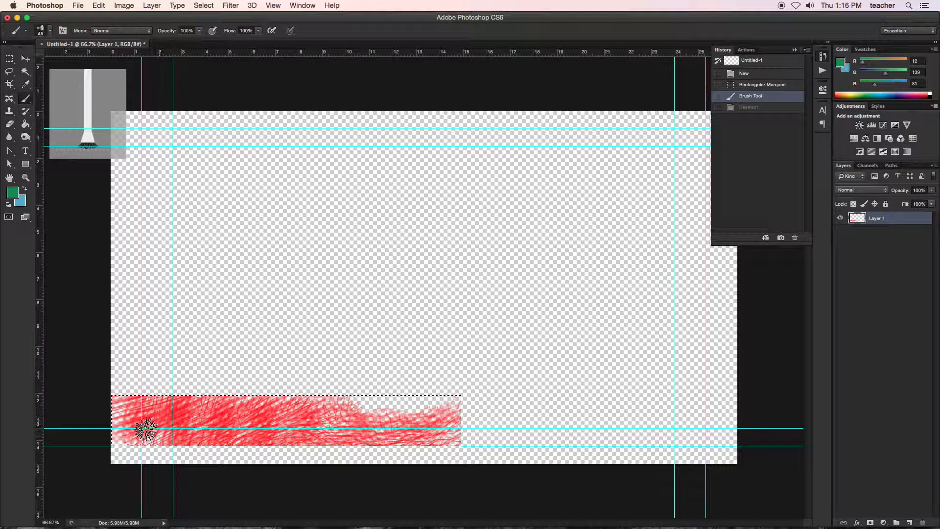
pyautogui.moveTo(120, 422)
pyautogui.mouseDown()
pyautogui.moveTo(188, 408)
pyautogui.moveTo(209, 433)
pyautogui.mouseUp()
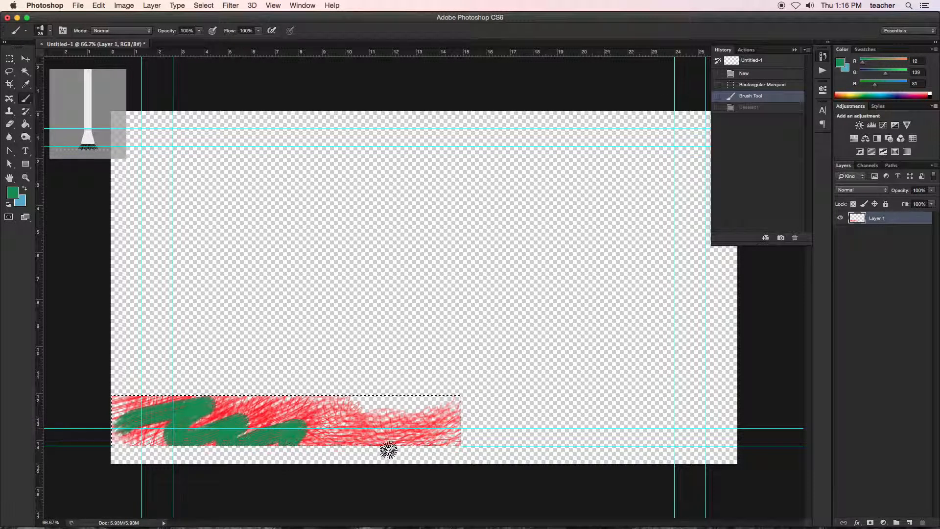
pyautogui.moveTo(383, 450); pyautogui.dragTo(472, 451)
pyautogui.moveTo(441, 409); pyautogui.dragTo(373, 413)
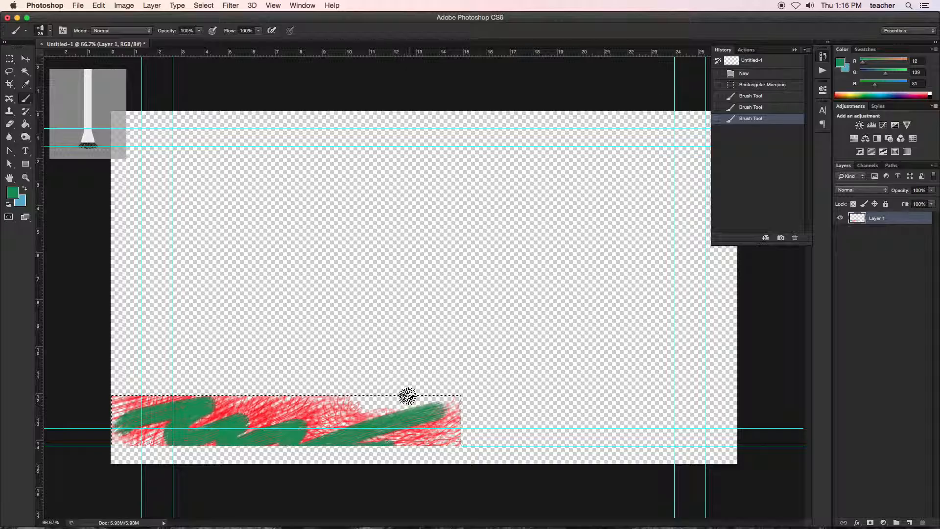
# Step: Lower the brush opacity to 57% and flow to 51%, paint fainter green strokes over the bar, and deselect
pyautogui.click(198, 31)
pyautogui.moveTo(202, 42); pyautogui.dragTo(183, 44)
pyautogui.click(258, 31)
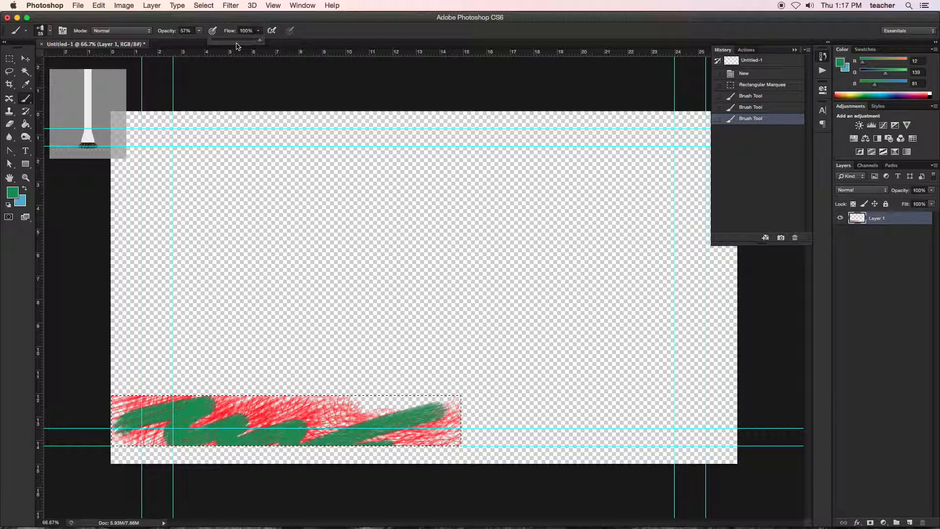
pyautogui.click(236, 41)
pyautogui.moveTo(284, 412); pyautogui.dragTo(294, 421)
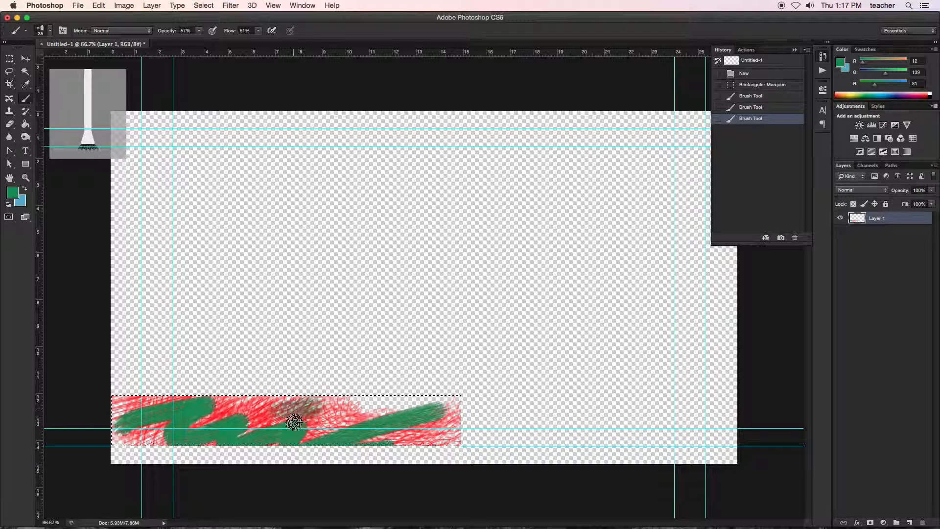
pyautogui.moveTo(444, 436)
pyautogui.mouseDown()
pyautogui.moveTo(449, 415)
pyautogui.moveTo(420, 403)
pyautogui.mouseUp()
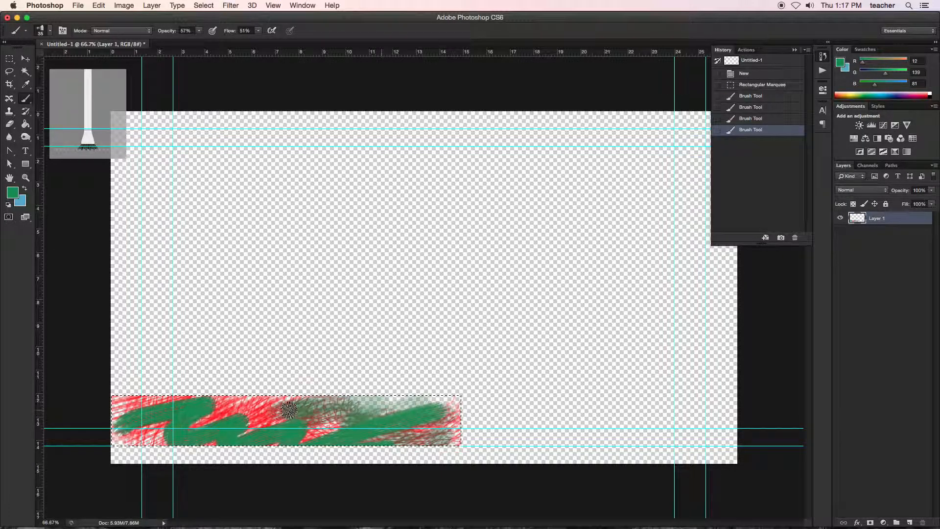
pyautogui.moveTo(291, 409); pyautogui.dragTo(172, 411)
pyautogui.moveTo(124, 433)
pyautogui.mouseDown()
pyautogui.moveTo(99, 445)
pyautogui.moveTo(130, 419)
pyautogui.moveTo(109, 416)
pyautogui.moveTo(116, 396)
pyautogui.mouseUp()
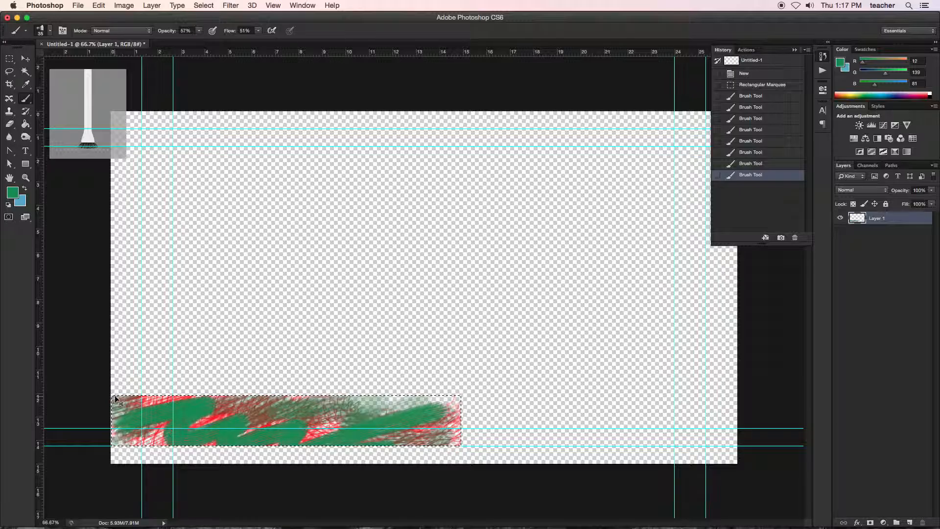
pyautogui.press('super+d')
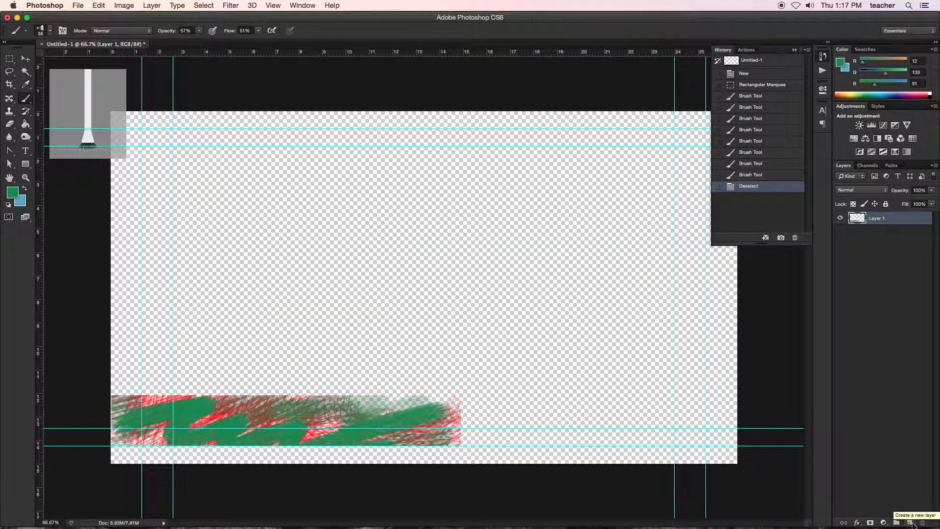
# Step: Add a new layer above the bar and set up the Gradient Tool with the Foreground to Background preset
pyautogui.click(909, 523)
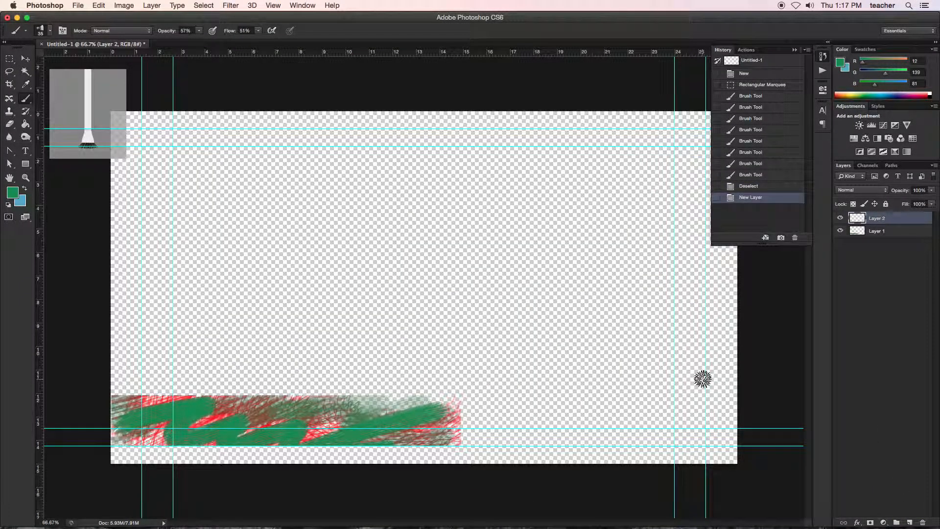
pyautogui.click(26, 124)
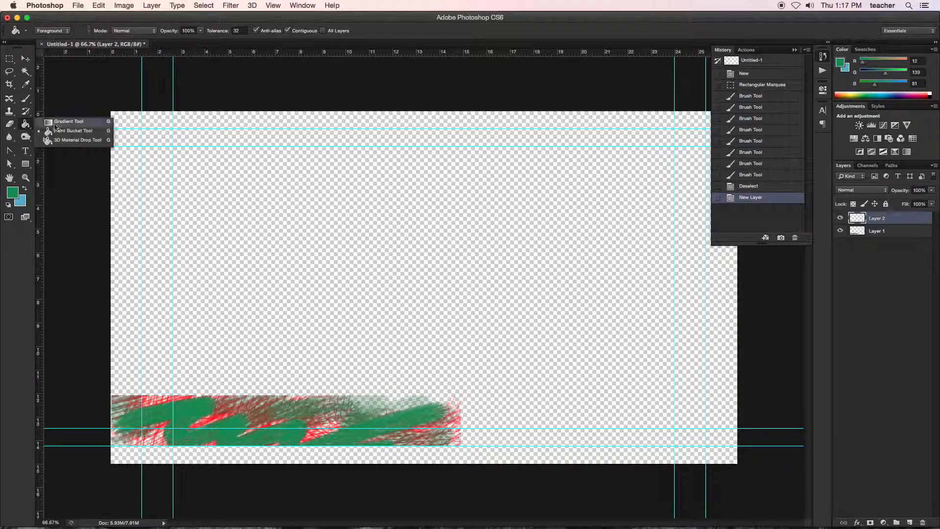
pyautogui.click(56, 123)
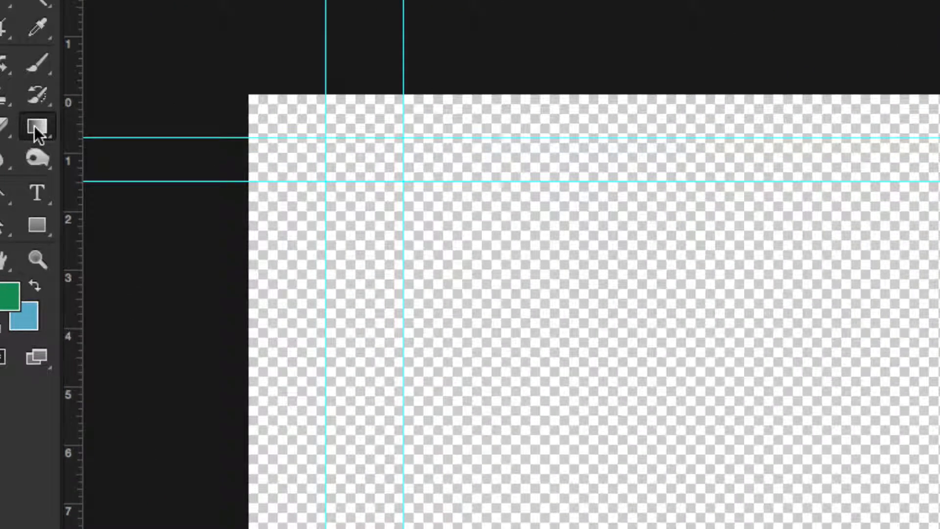
pyautogui.click(28, 126)
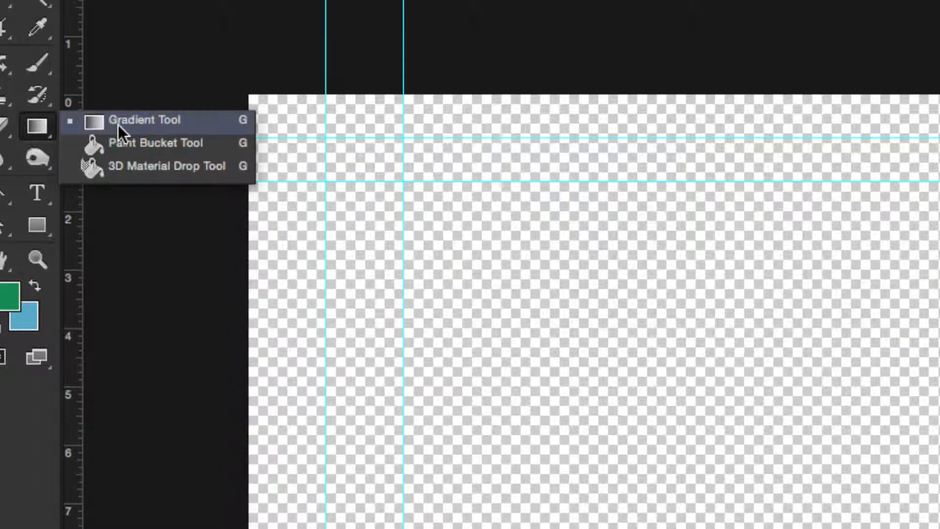
pyautogui.click(118, 124)
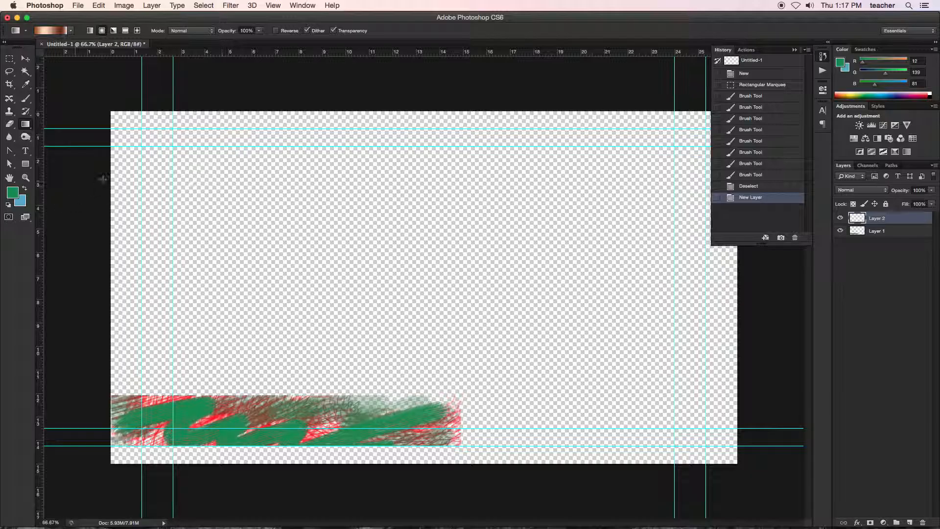
pyautogui.click(71, 31)
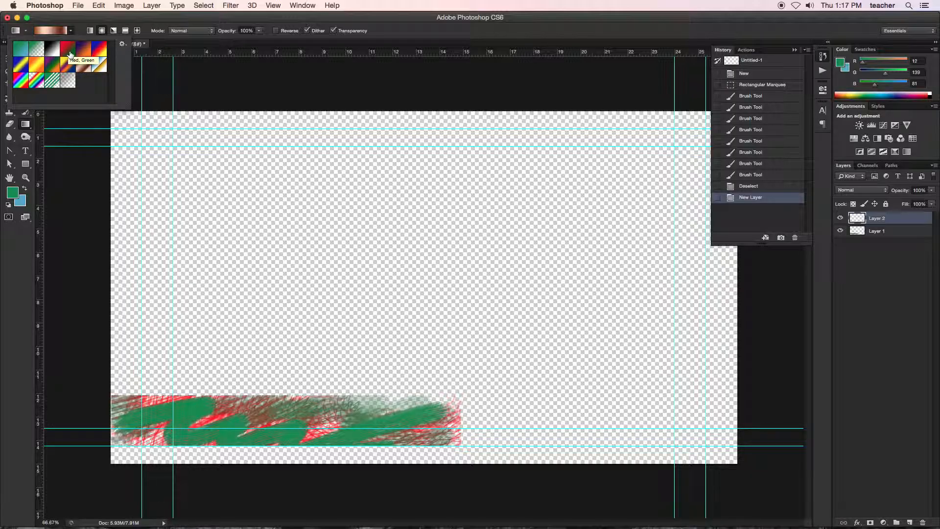
pyautogui.click(26, 52)
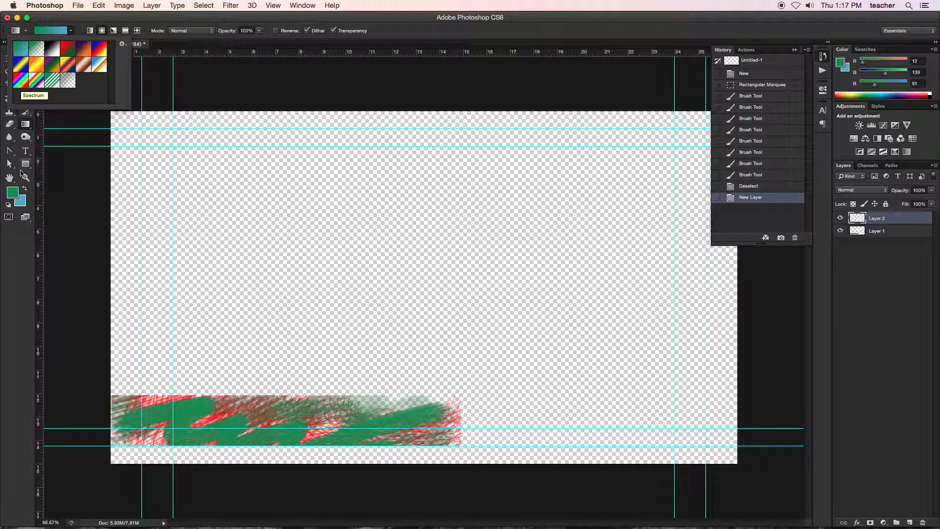
# Step: Fill Layer 2 with a corner-to-corner gradient from near-black (RGB 13, 13, 13) to blue, and move it below the painted bar layer
pyautogui.click(16, 191)
pyautogui.click(235, 210)
pyautogui.click(435, 85)
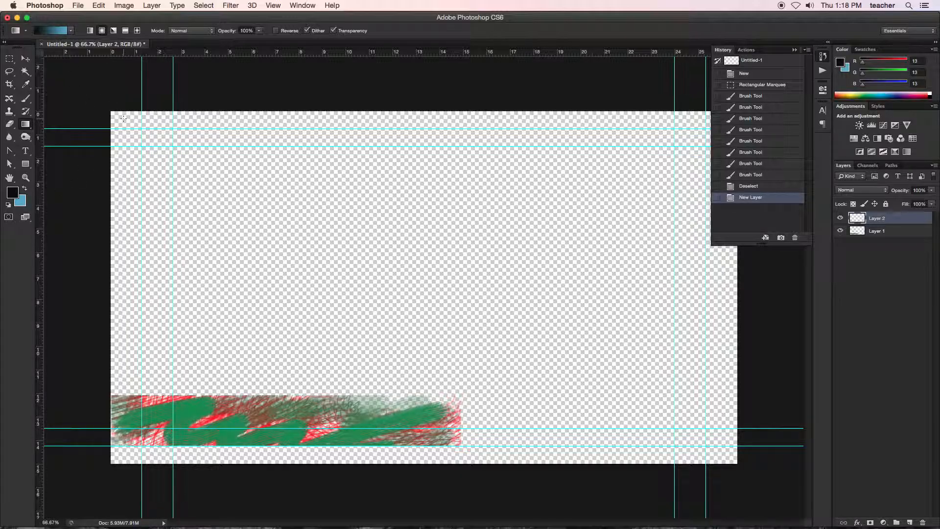
pyautogui.moveTo(117, 118); pyautogui.dragTo(729, 461)
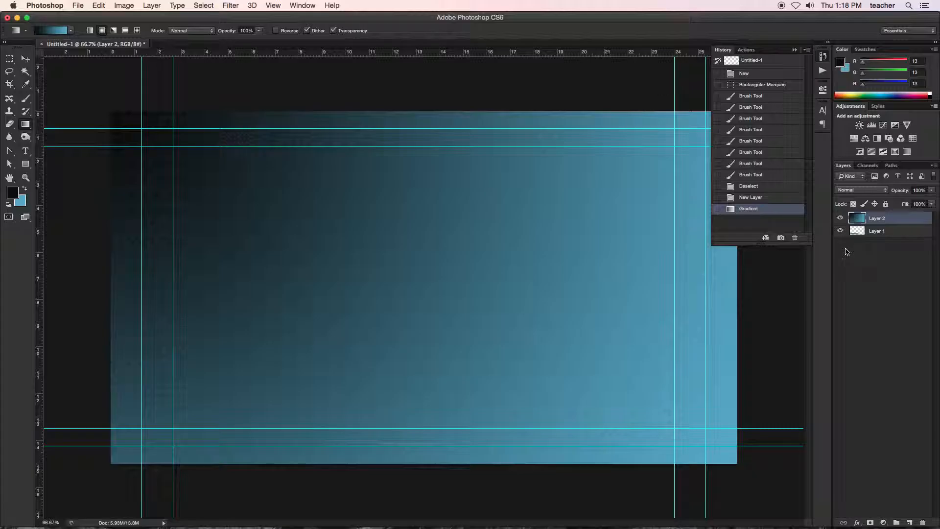
pyautogui.moveTo(879, 219); pyautogui.dragTo(880, 246)
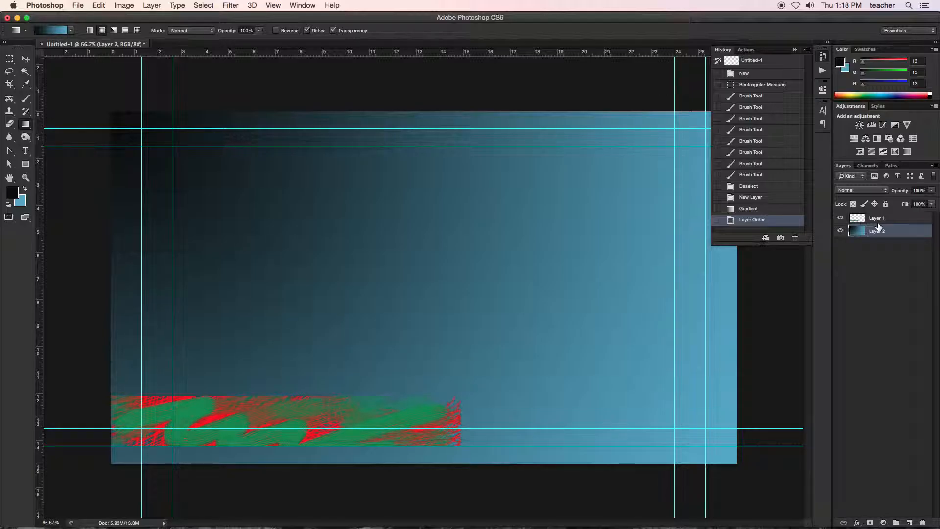
# Step: Add a text layer with the person's full name above the painted bar, in 48 pt Superclarendon Regular
pyautogui.click(879, 219)
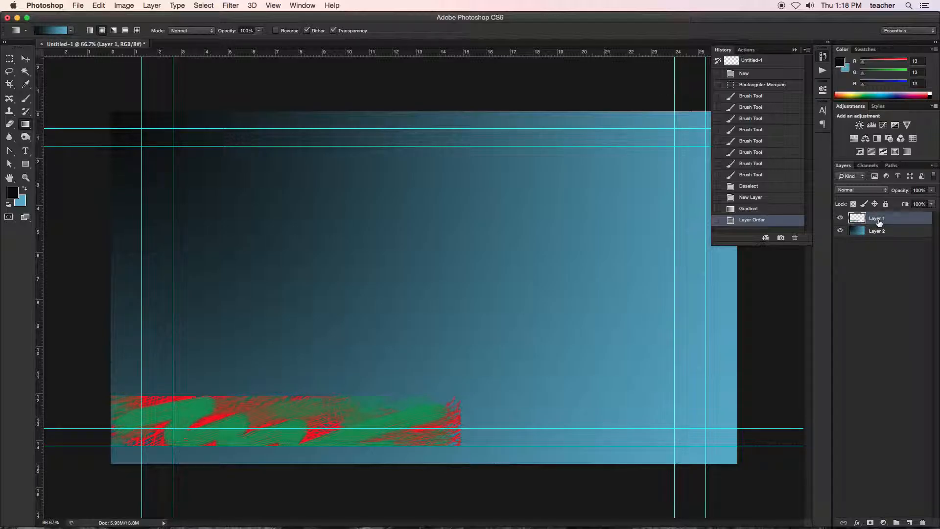
pyautogui.click(24, 155)
pyautogui.click(196, 353)
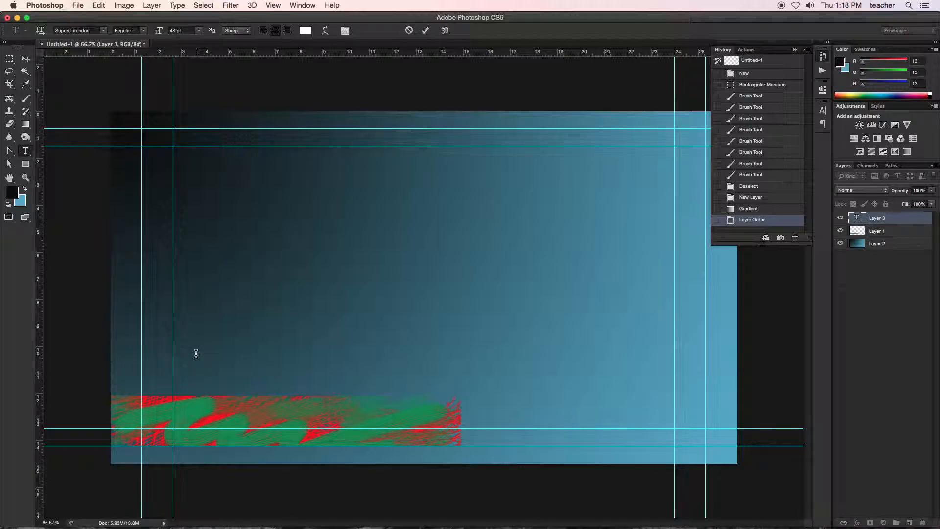
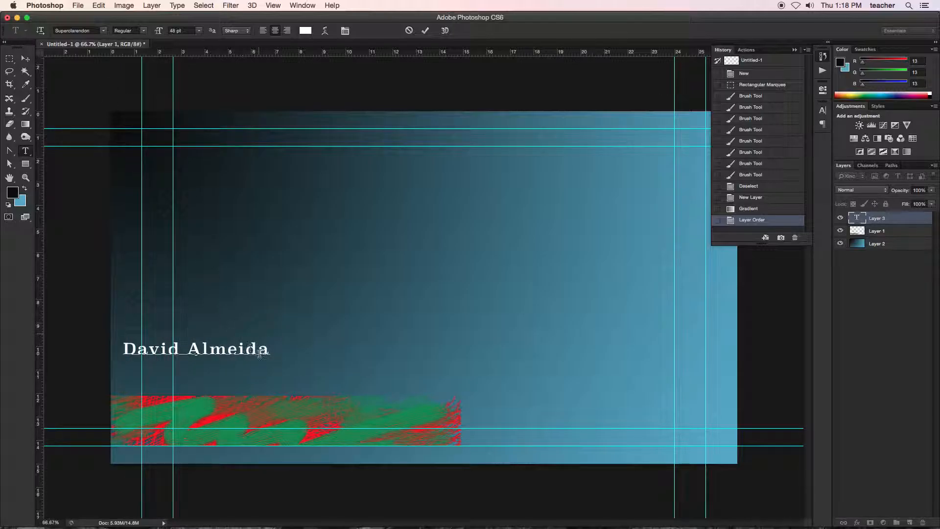
# Step: Set the name text's colour to white ffffff and view the available fonts without changing the typeface
pyautogui.moveTo(263, 348); pyautogui.dragTo(130, 324)
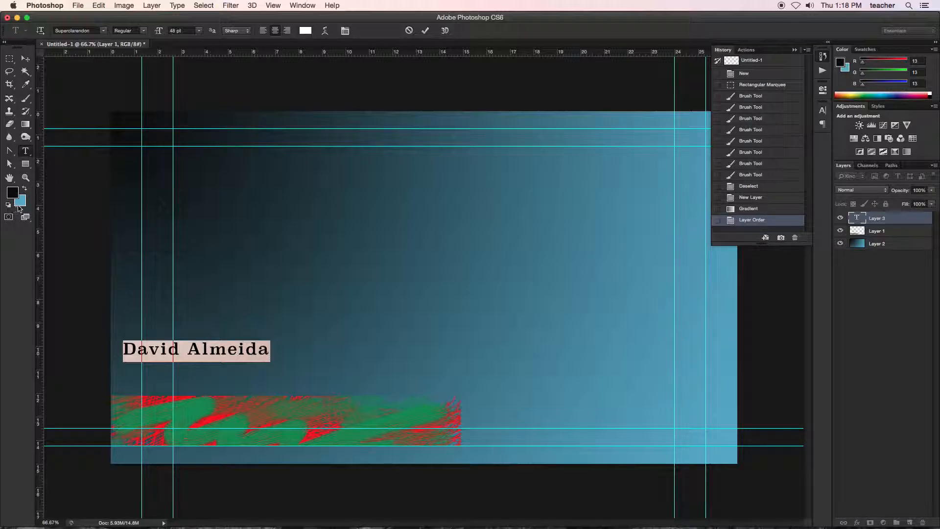
pyautogui.click(305, 30)
pyautogui.moveTo(318, 122)
pyautogui.mouseDown()
pyautogui.moveTo(342, 109)
pyautogui.moveTo(340, 179)
pyautogui.moveTo(264, 105)
pyautogui.moveTo(234, 91)
pyautogui.mouseUp()
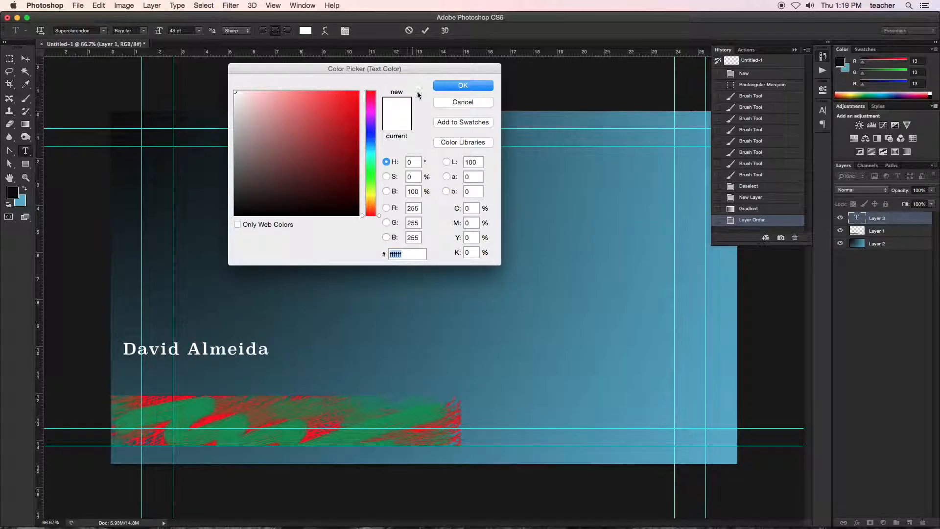
pyautogui.click(444, 86)
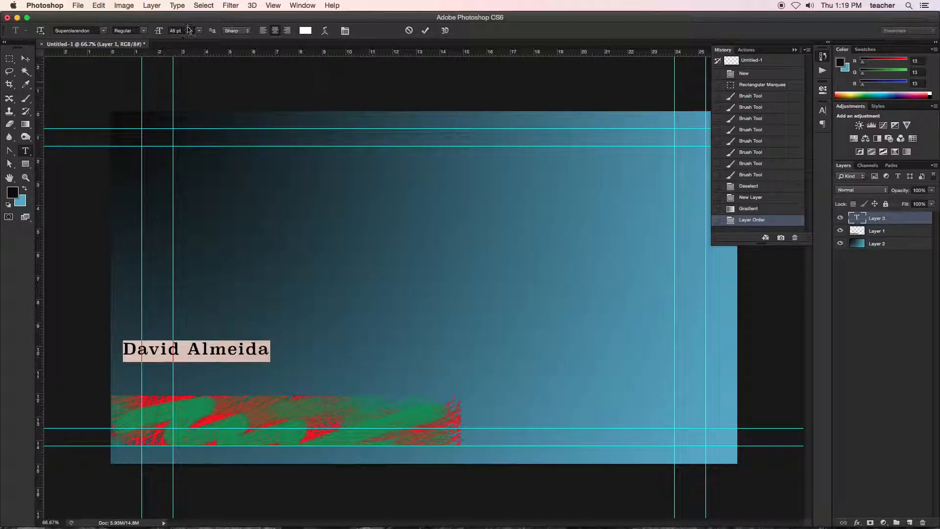
pyautogui.click(105, 32)
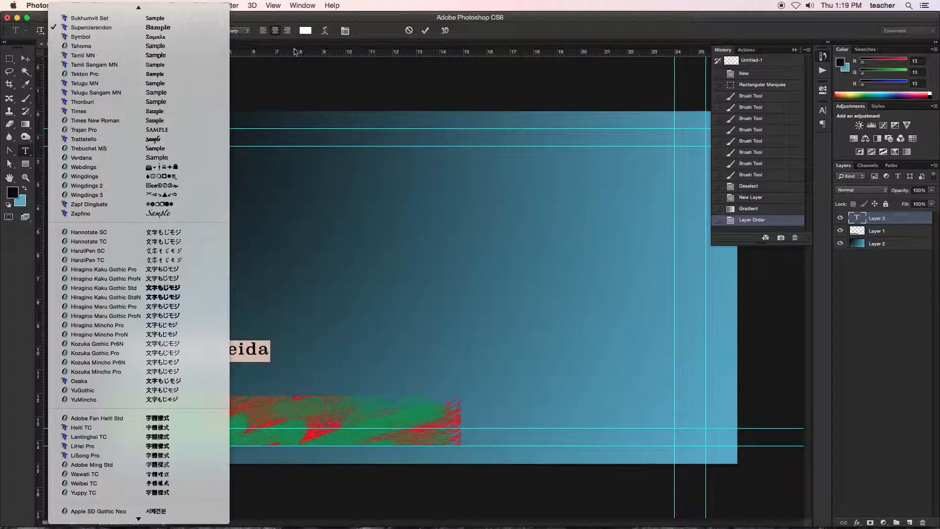
pyautogui.click(18, 33)
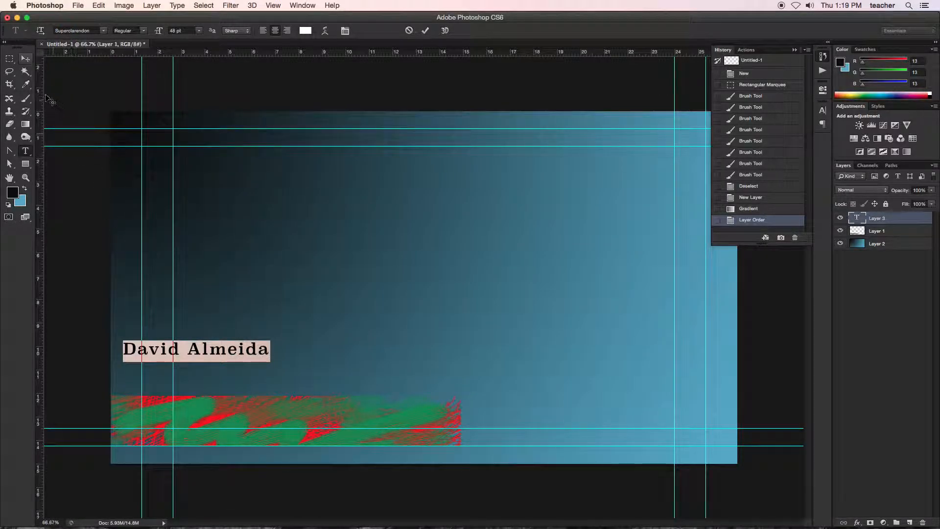
# Step: Move the name text onto the painted bar with its left edge on the inner vertical guide
pyautogui.click(24, 60)
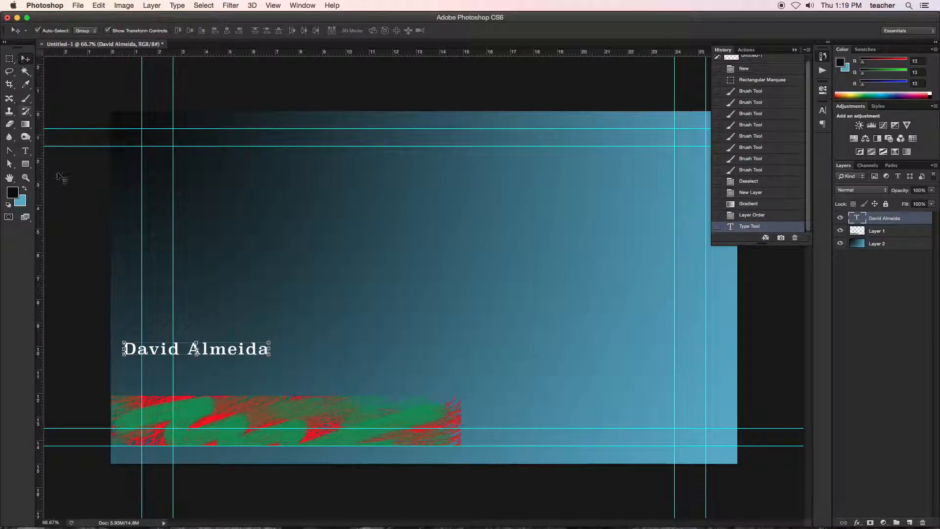
pyautogui.moveTo(226, 351); pyautogui.dragTo(276, 422)
pyautogui.moveTo(275, 423); pyautogui.dragTo(274, 423)
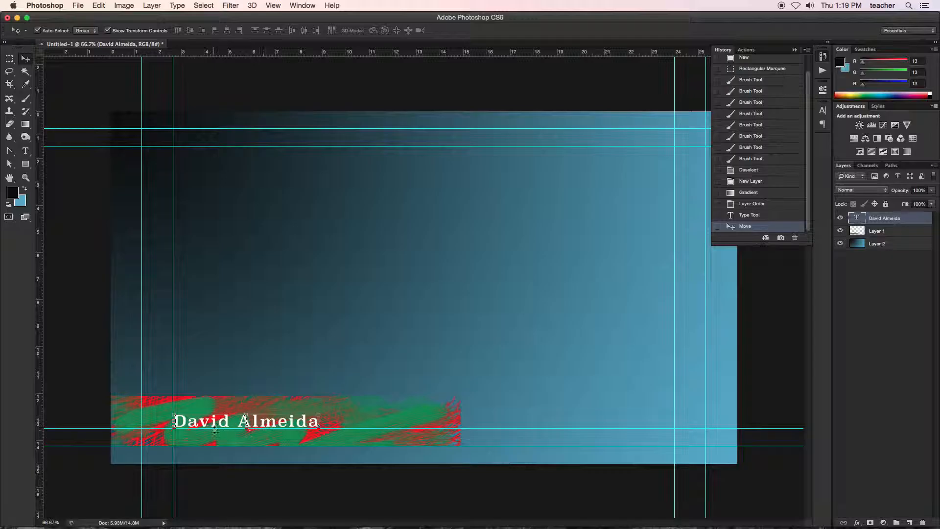
# Step: Try the name text at the canvas's left edge and just inside the outer guide, and return it to the inner guide
pyautogui.moveTo(191, 427); pyautogui.dragTo(131, 423)
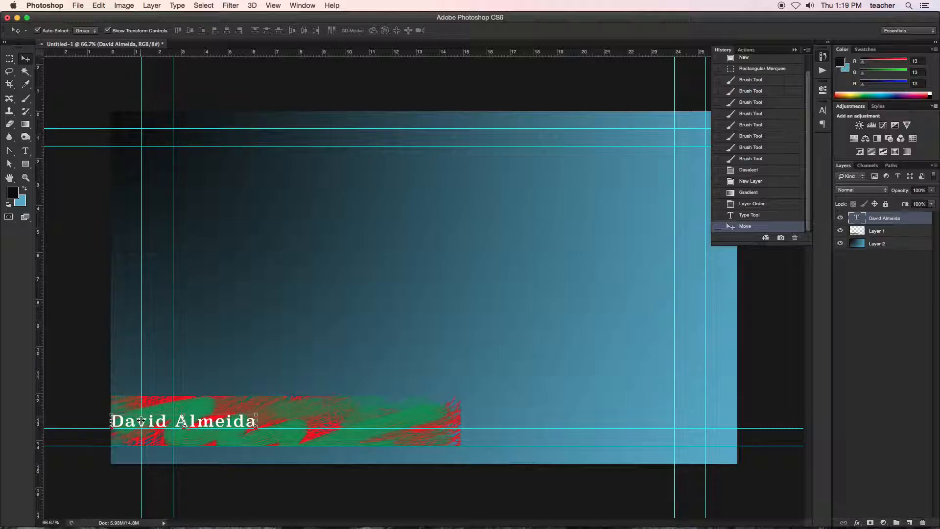
pyautogui.moveTo(188, 423); pyautogui.dragTo(223, 423)
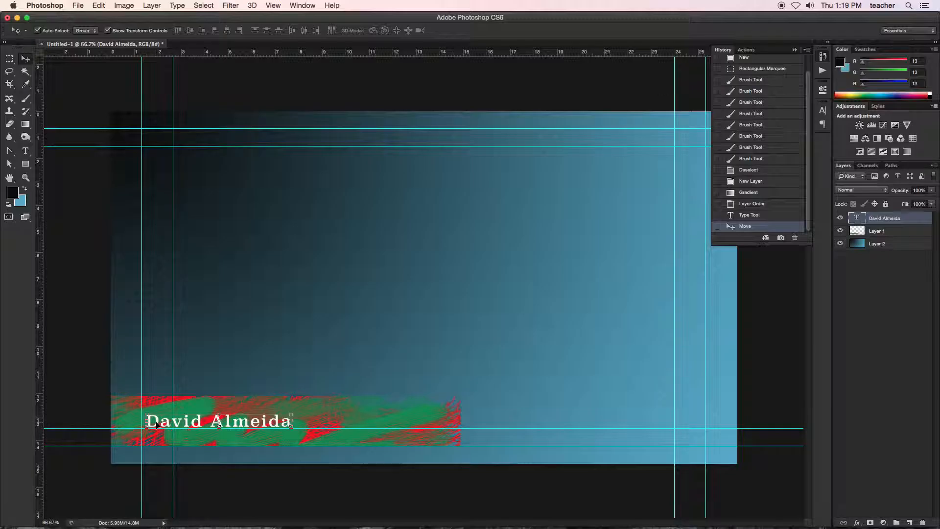
pyautogui.moveTo(187, 425); pyautogui.dragTo(215, 425)
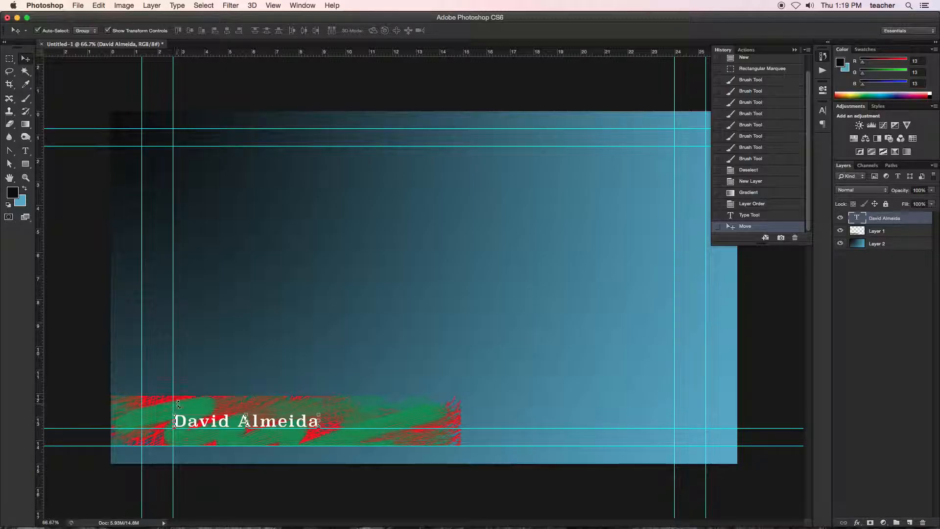
# Step: Scale the painted bar to about 94.4% width and 93% height, keeping its left and lower edges in place
pyautogui.click(129, 421)
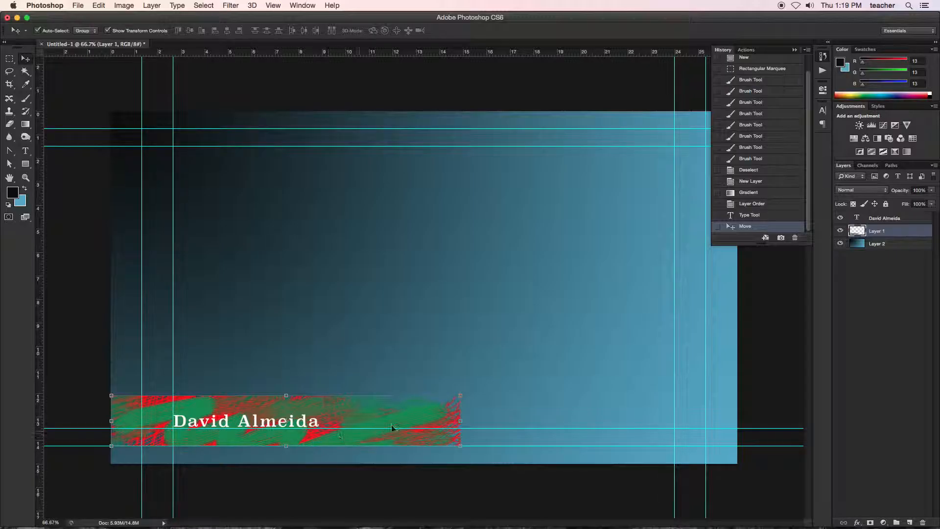
pyautogui.click(462, 422)
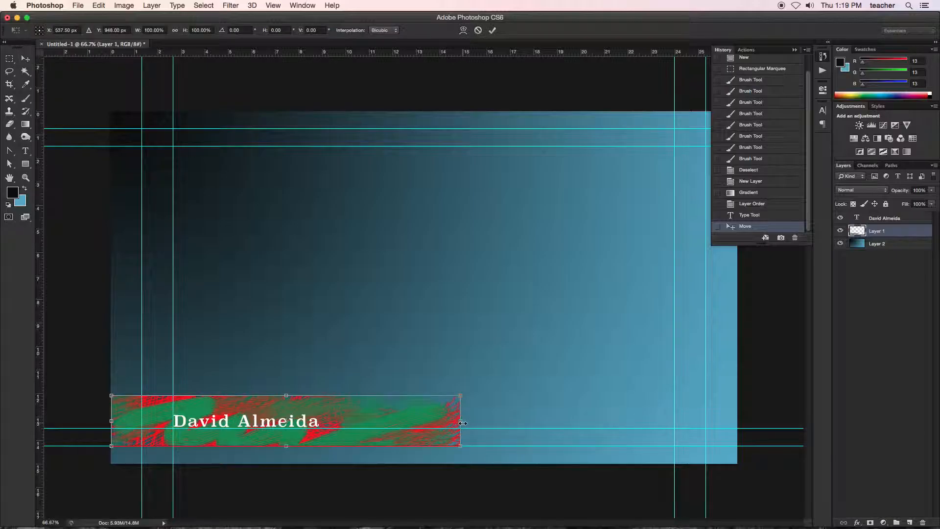
pyautogui.click(27, 58)
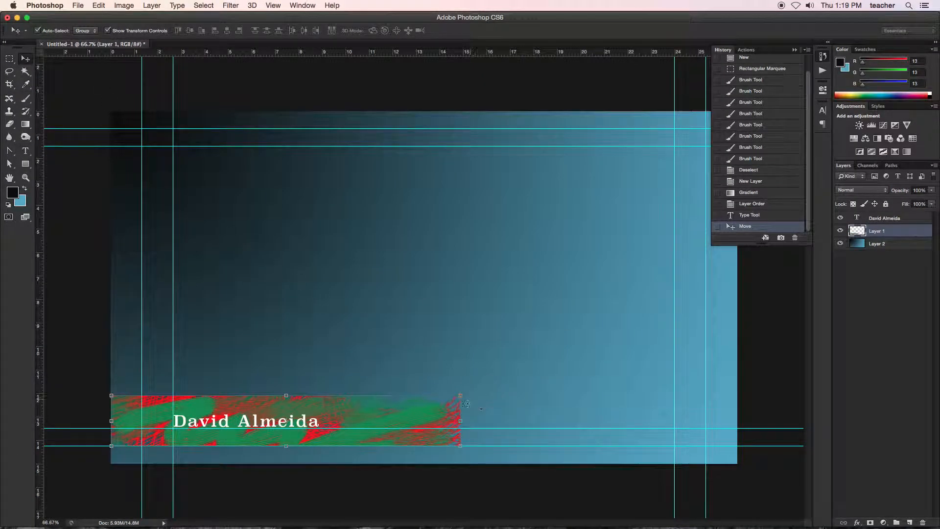
pyautogui.moveTo(460, 421); pyautogui.dragTo(440, 401)
pyautogui.moveTo(277, 400)
pyautogui.mouseDown()
pyautogui.moveTo(279, 369)
pyautogui.moveTo(278, 401)
pyautogui.mouseUp()
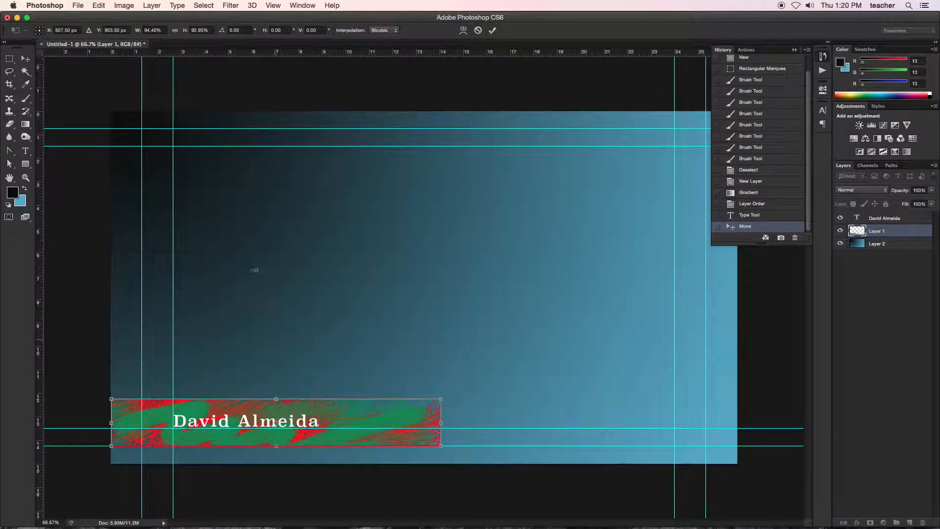
pyautogui.click(25, 59)
pyautogui.click(534, 183)
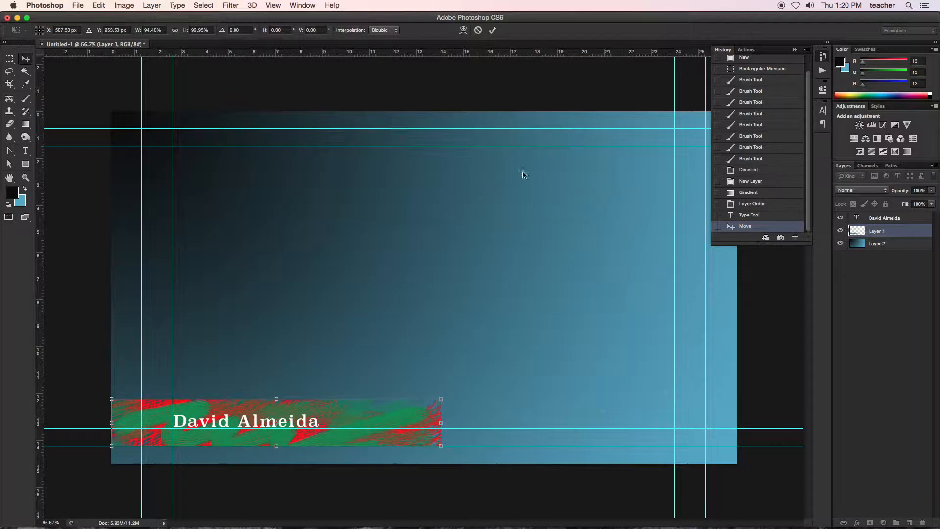
# Step: Turn the Move tool's Auto-Select and Show Transform Controls options off and back on
pyautogui.click(107, 31)
pyautogui.click(37, 30)
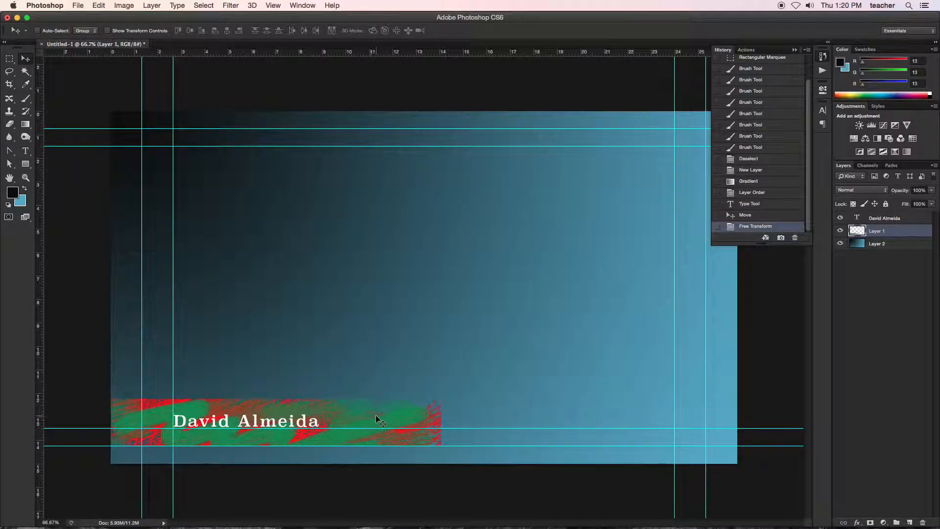
pyautogui.click(107, 31)
pyautogui.click(37, 30)
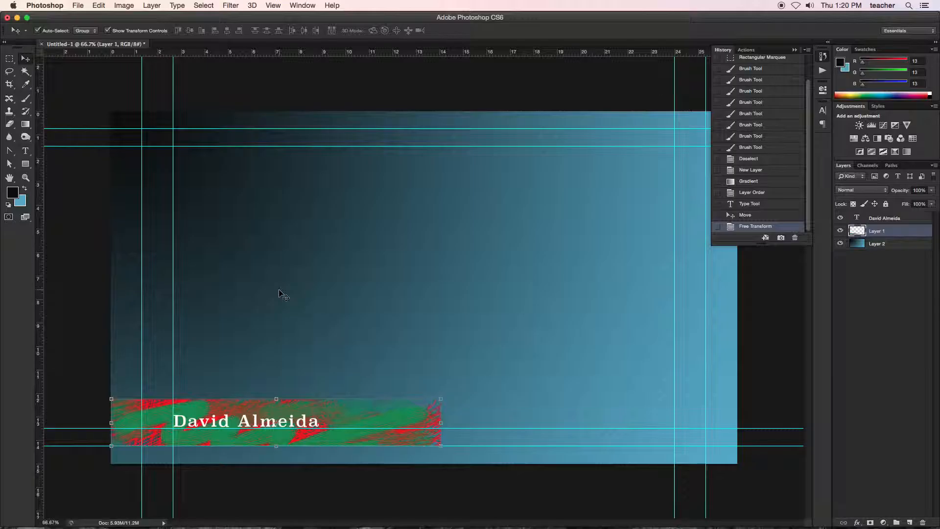
# Step: Rename the painted bar's layer, Layer 1, as box
pyautogui.click(899, 271)
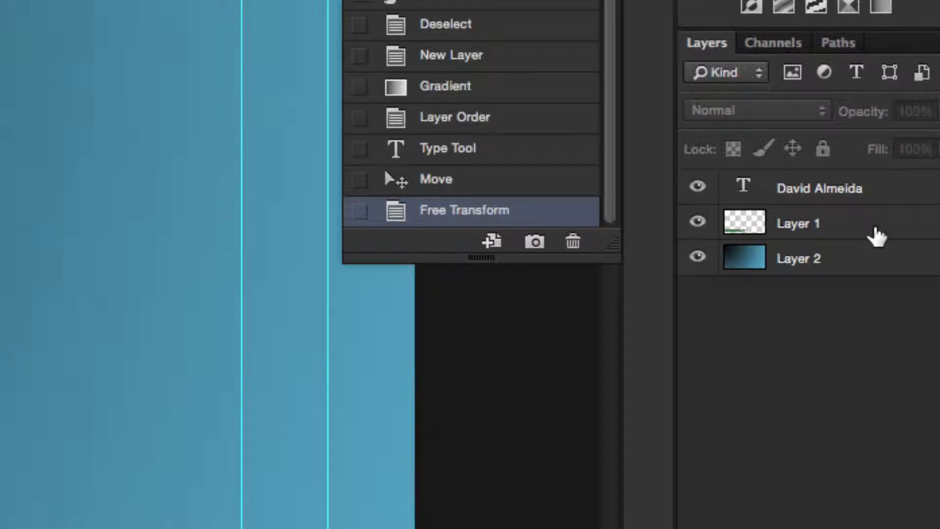
pyautogui.doubleClick(804, 227)
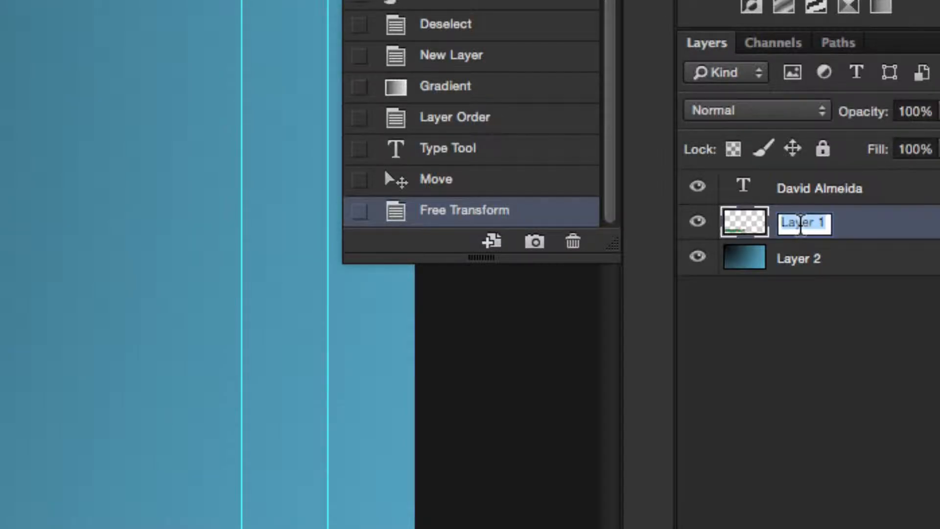
pyautogui.write('box')
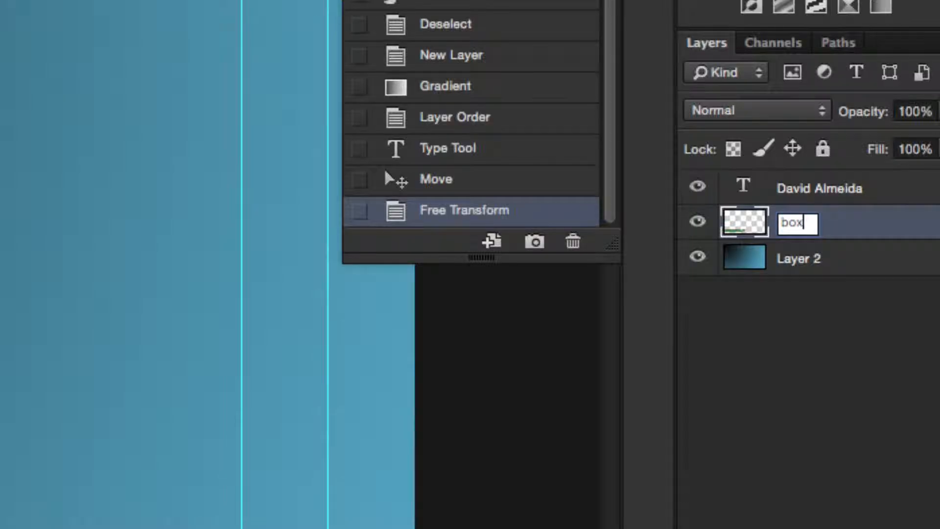
pyautogui.press('Return')
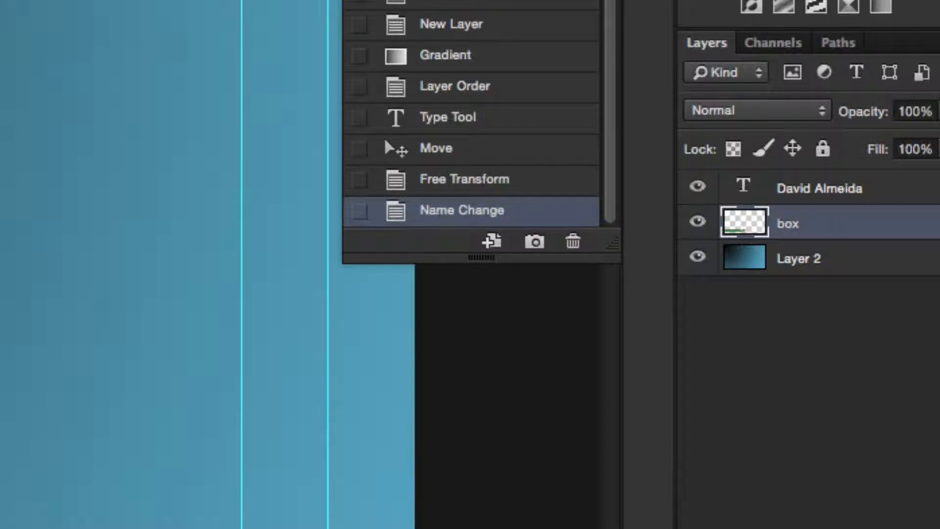
pyautogui.doubleClick(856, 230)
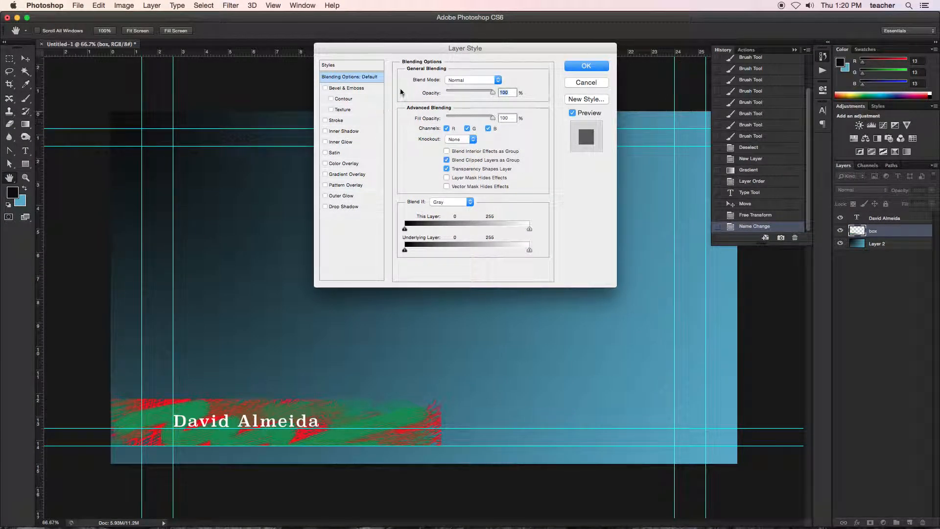
pyautogui.moveTo(408, 51); pyautogui.dragTo(336, 74)
pyautogui.click(513, 104)
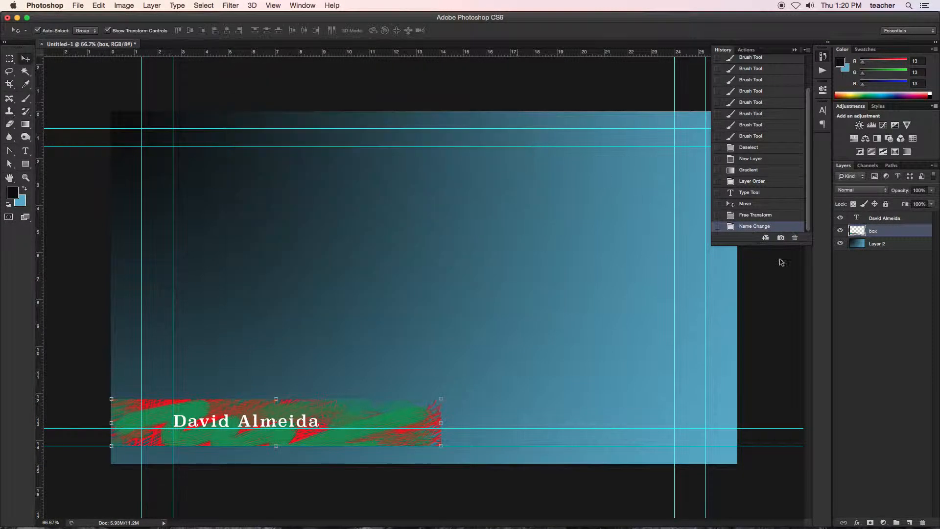
# Step: Add a drop shadow to the box layer with angle 38°, distance 20 px, spread 32% and size 35 px
pyautogui.doubleClick(902, 236)
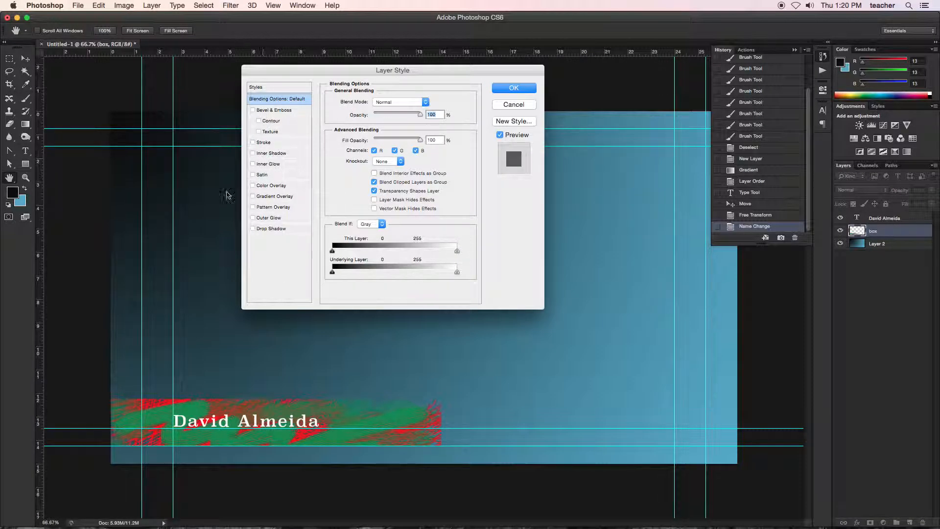
pyautogui.click(253, 229)
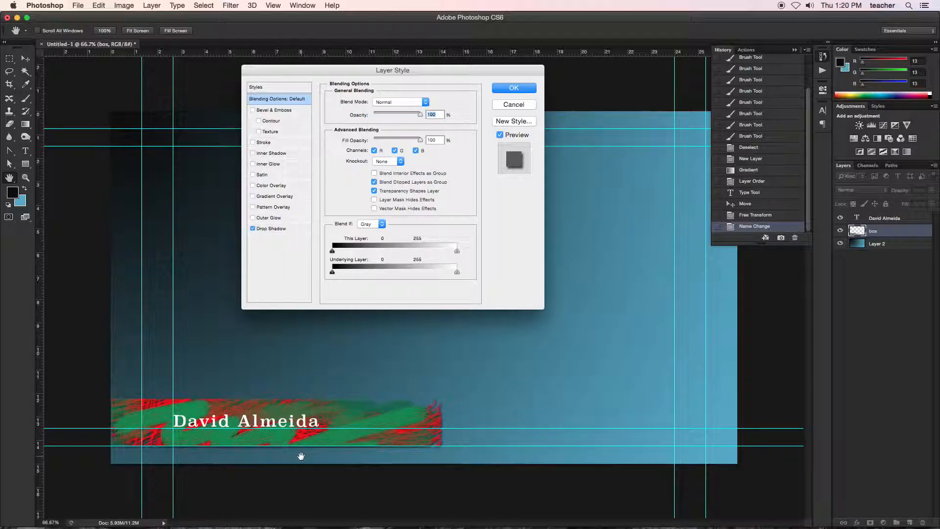
pyautogui.click(277, 229)
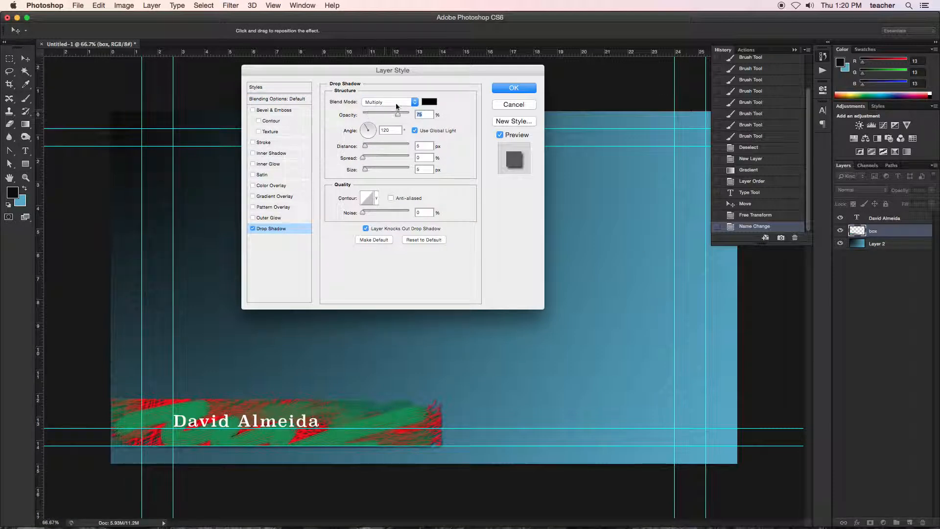
pyautogui.moveTo(366, 125); pyautogui.dragTo(370, 159)
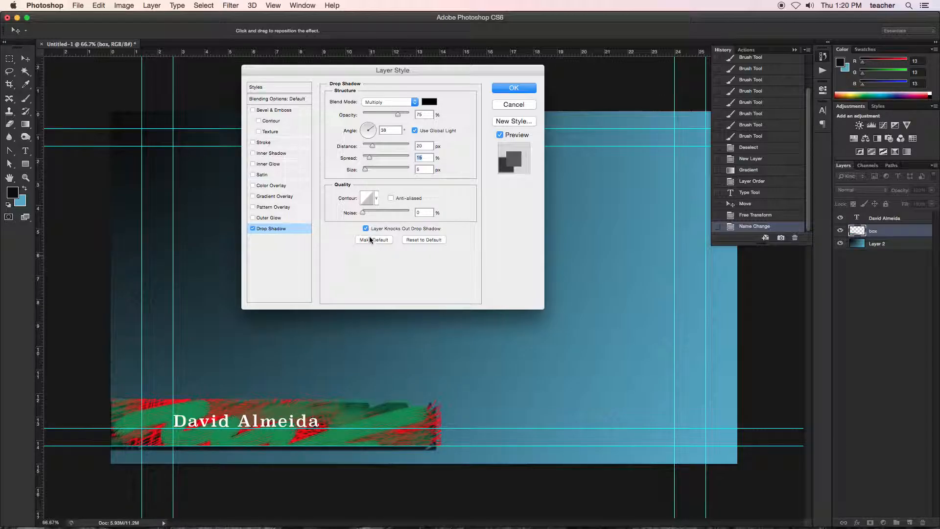
pyautogui.moveTo(367, 171); pyautogui.dragTo(378, 159)
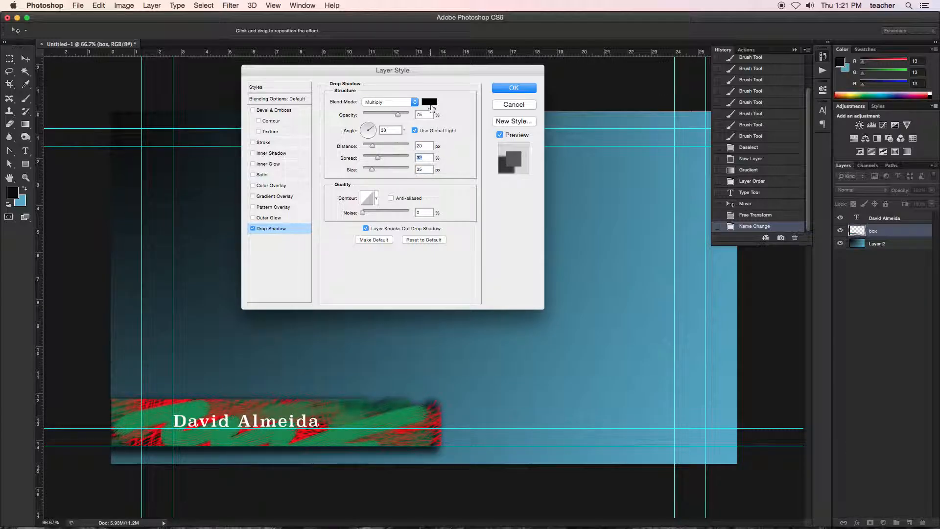
pyautogui.moveTo(373, 130)
pyautogui.mouseDown()
pyautogui.moveTo(364, 127)
pyautogui.moveTo(376, 126)
pyautogui.mouseUp()
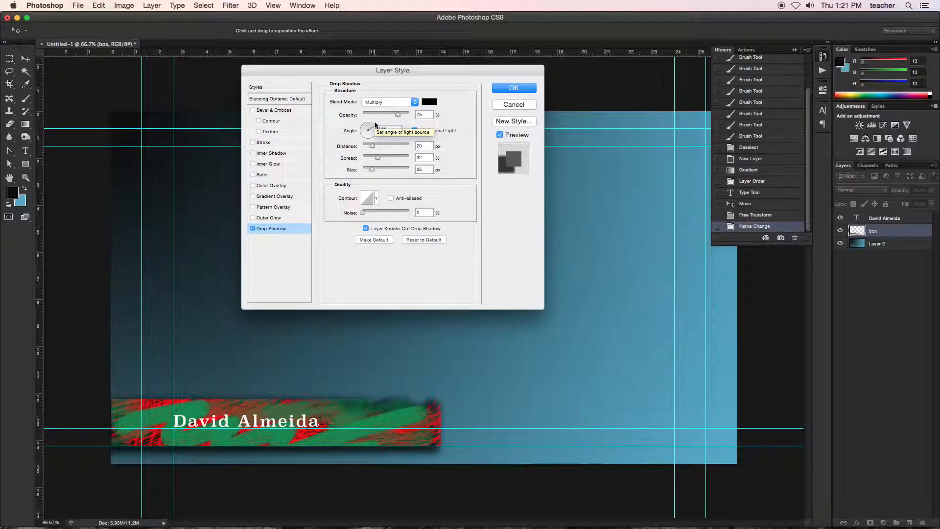
pyautogui.click(506, 88)
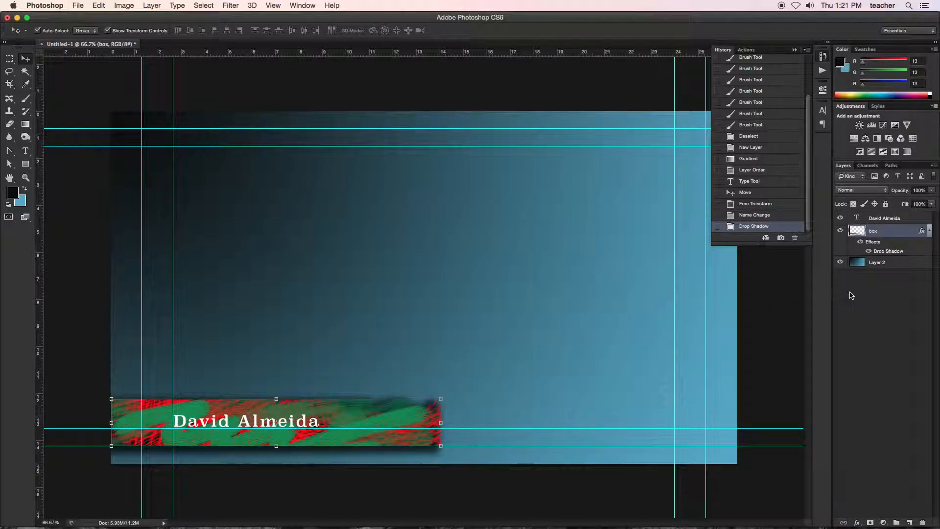
# Step: Switch the box layer's drop shadow off and back on to compare the bar with and without it
pyautogui.doubleClick(910, 232)
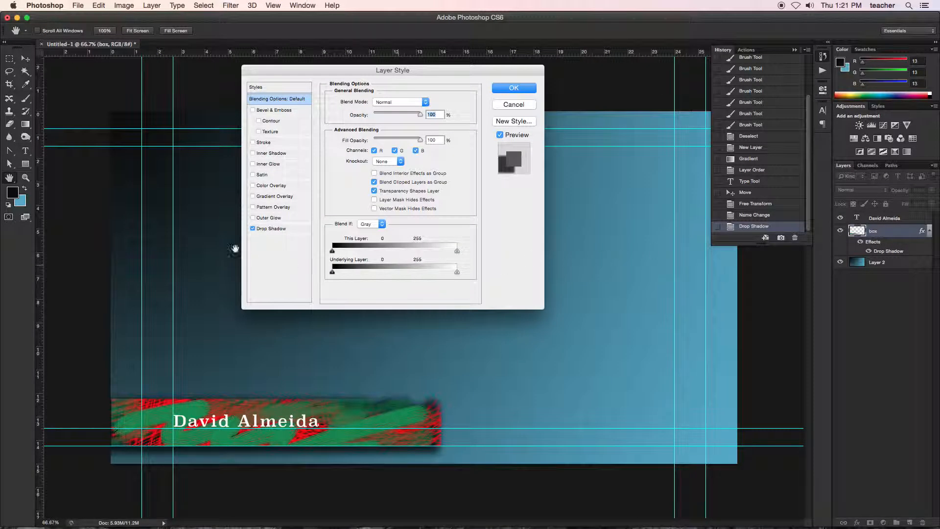
pyautogui.click(253, 228)
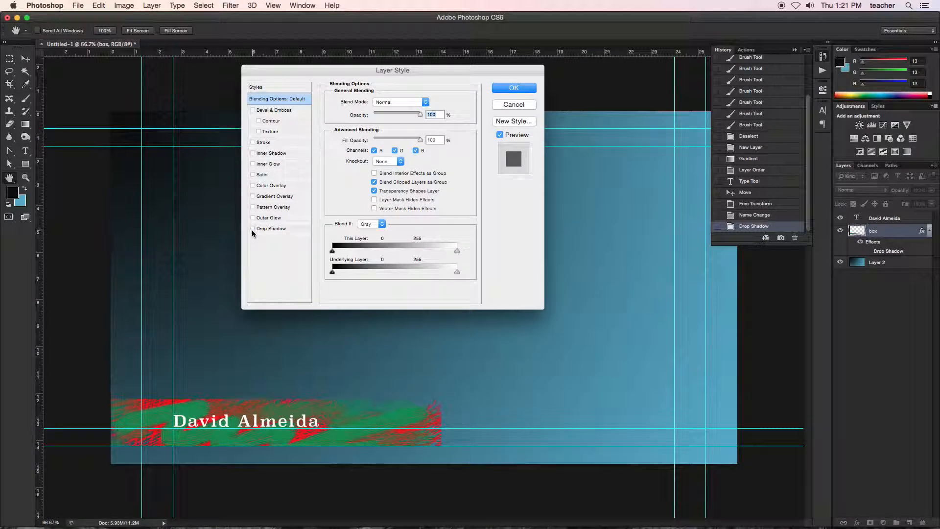
pyautogui.click(252, 229)
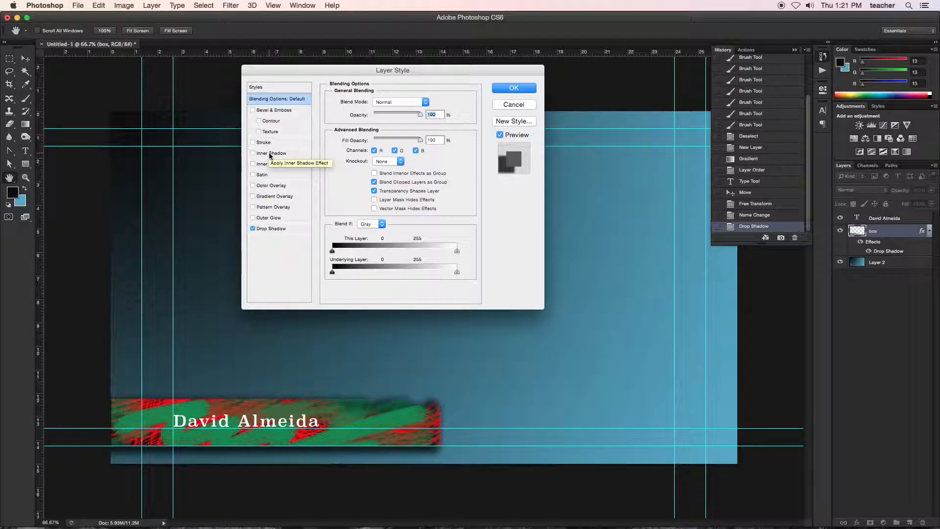
pyautogui.click(513, 88)
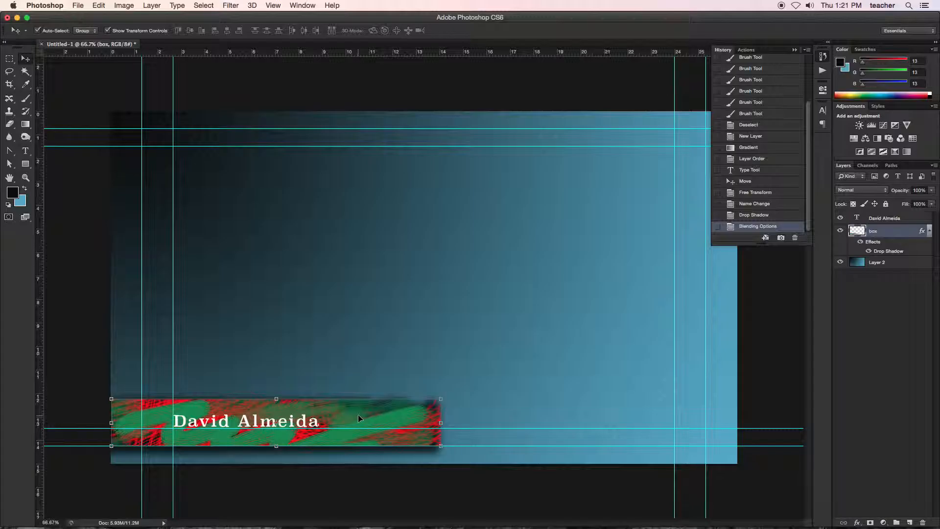
# Step: Save the layered document to the Desktop in Photoshop format as "lower third grphic"
pyautogui.press('super+s')
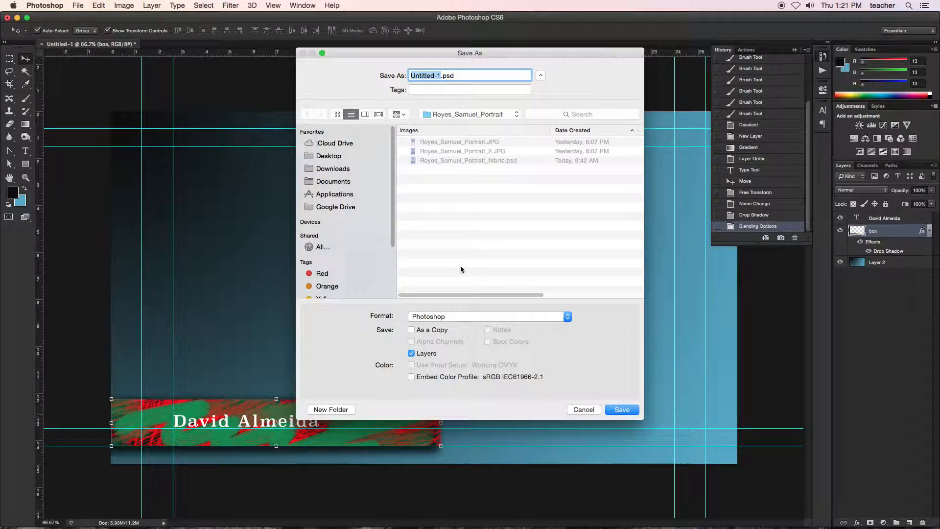
pyautogui.click(329, 155)
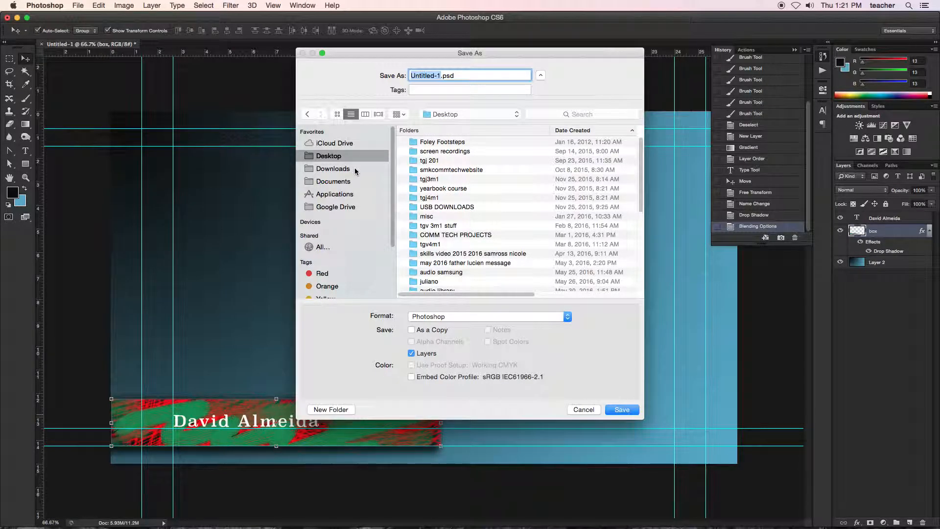
pyautogui.write('lower third grphic')
pyautogui.press('Return')
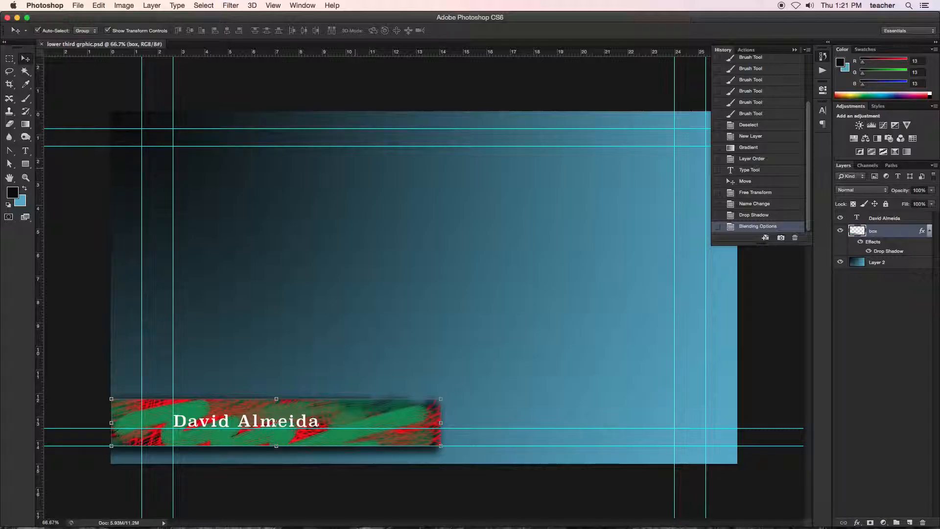
# Step: Switch to After Effects, dismiss the welcome screen and enlarge the project window to fill the screen
pyautogui.moveTo(624, 526)
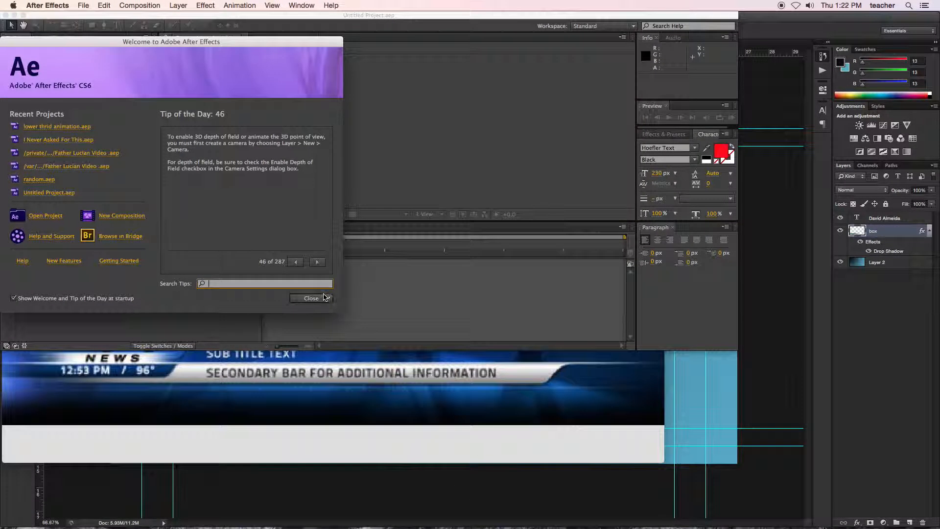
pyautogui.click(317, 299)
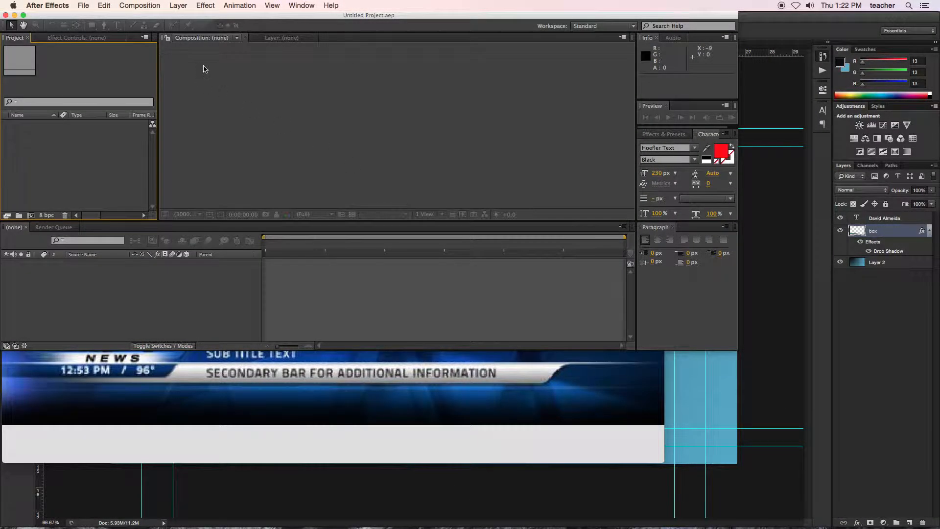
pyautogui.click(23, 16)
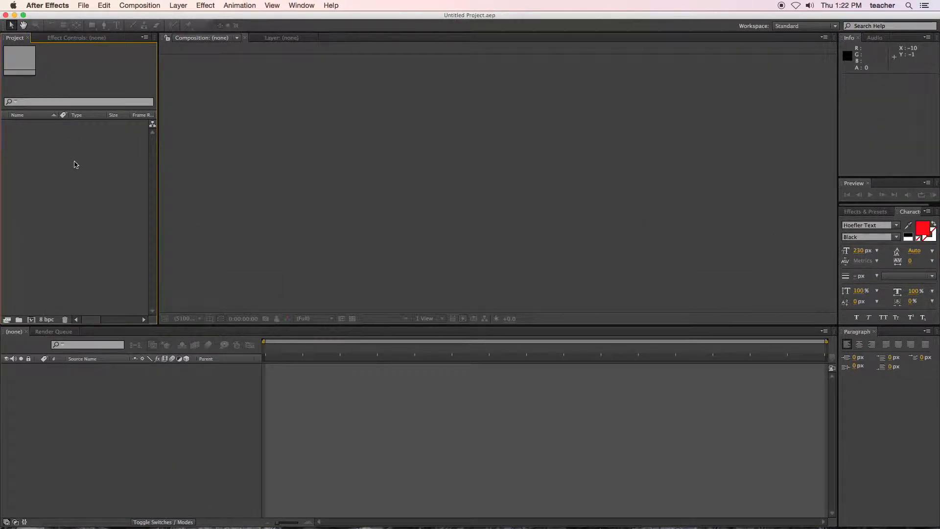
# Step: Import "lower third grphic.psd" from the Desktop as Composition - Retain Layer Sizes with editable layer styles
pyautogui.doubleClick(76, 164)
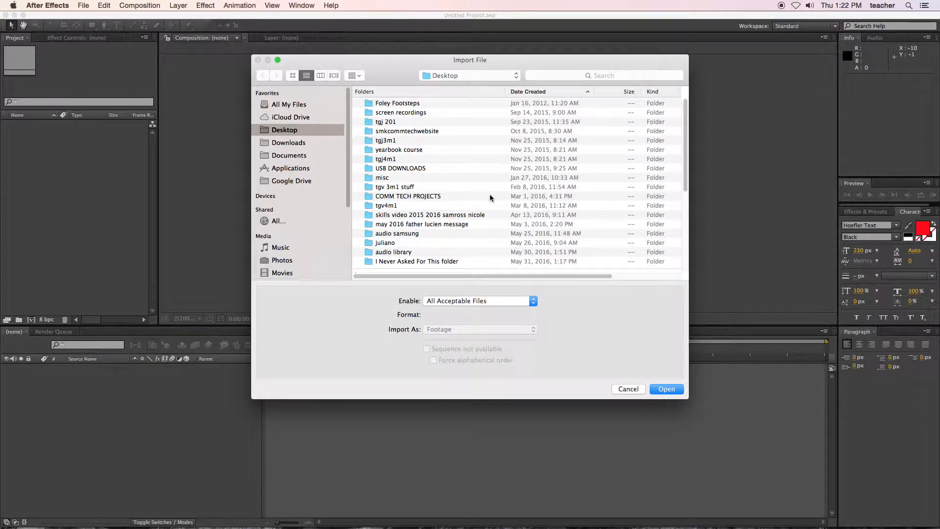
pyautogui.scroll(-5, 488, 198)
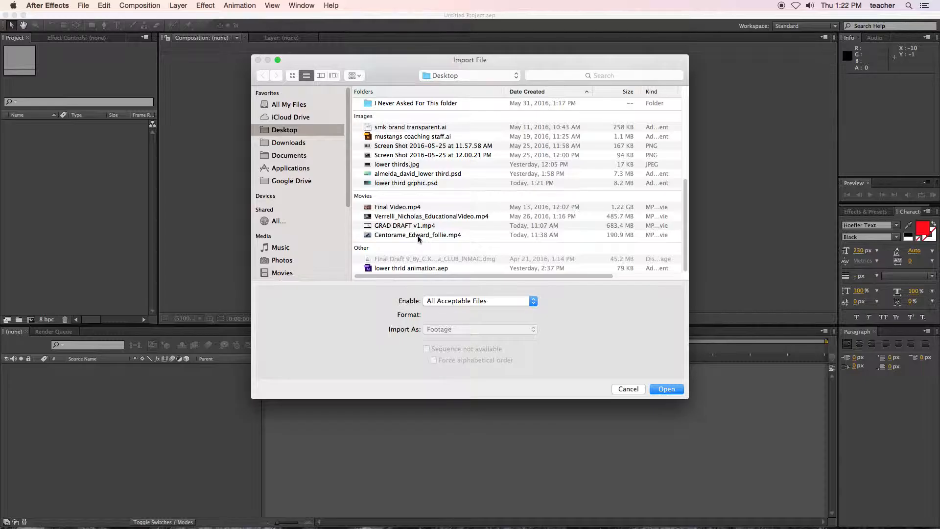
pyautogui.click(410, 184)
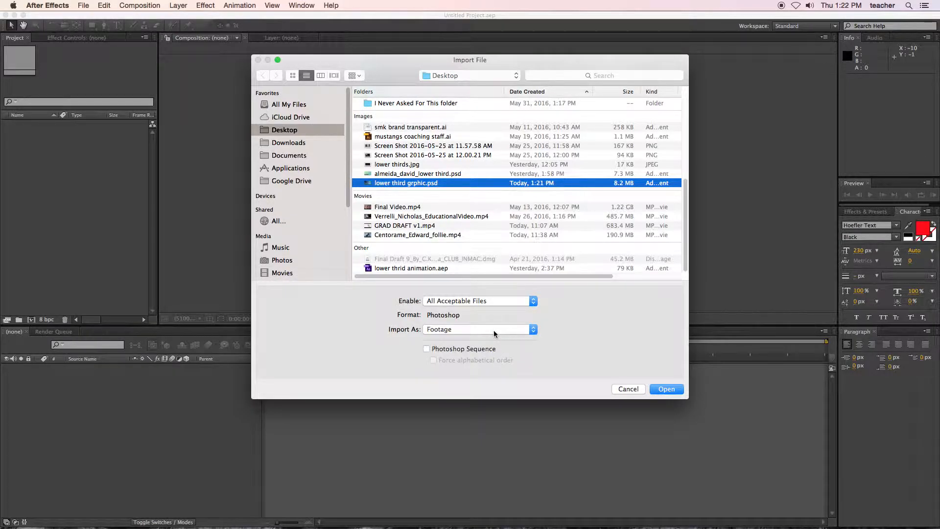
pyautogui.click(463, 332)
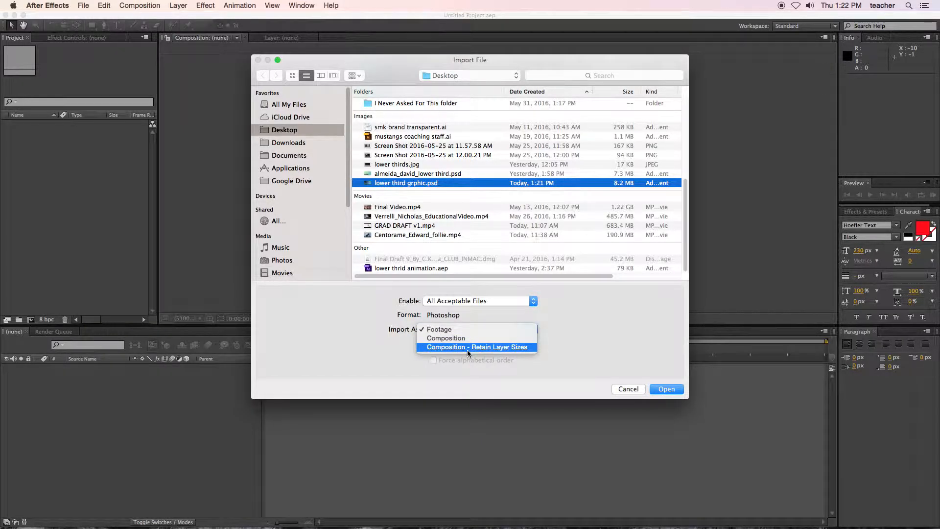
pyautogui.click(468, 347)
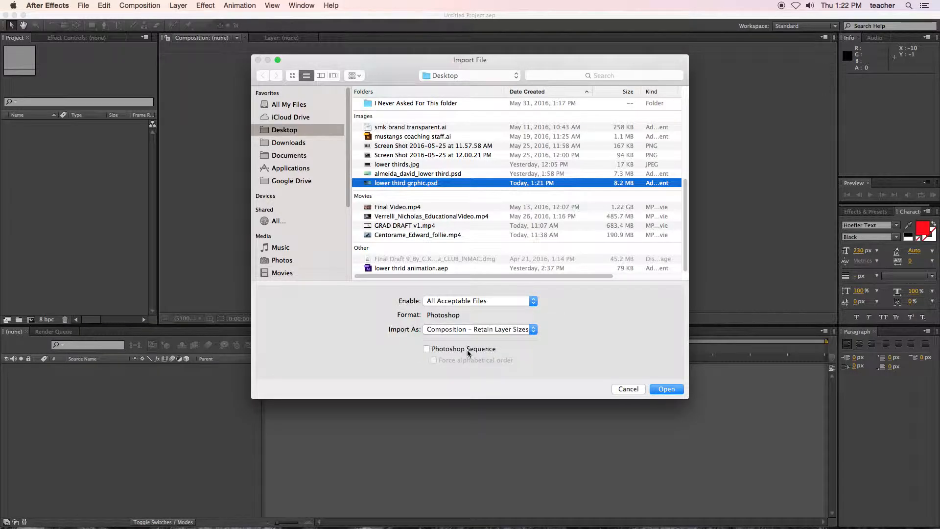
pyautogui.click(665, 392)
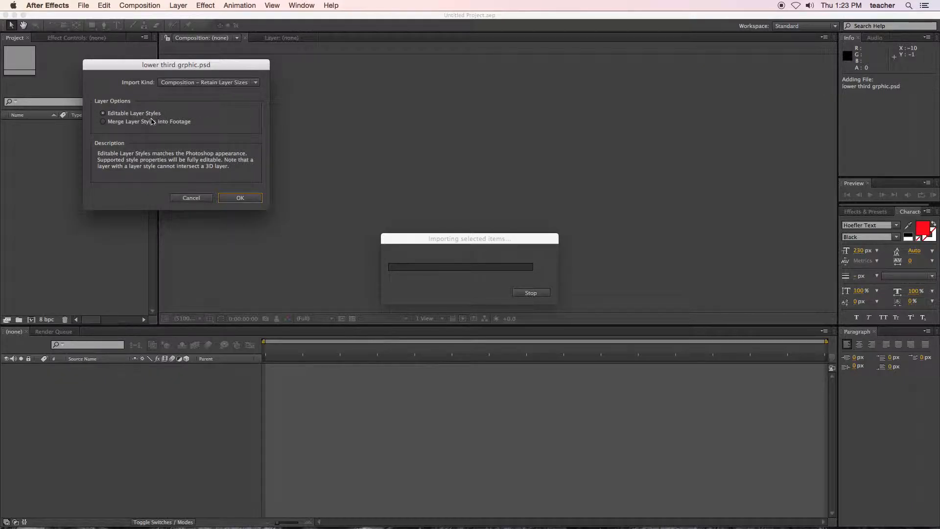
pyautogui.click(239, 198)
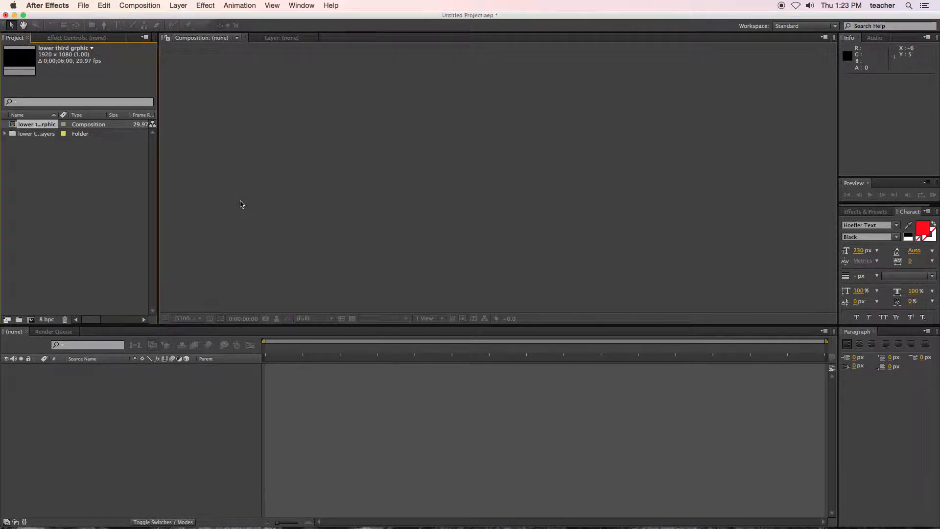
# Step: Open the imported lower third grphic composition in the timeline
pyautogui.doubleClick(16, 130)
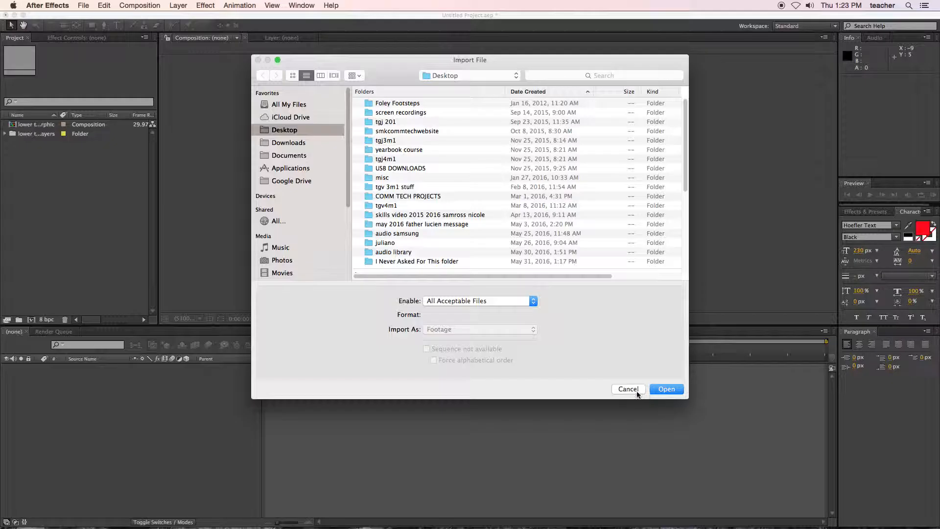
pyautogui.click(634, 392)
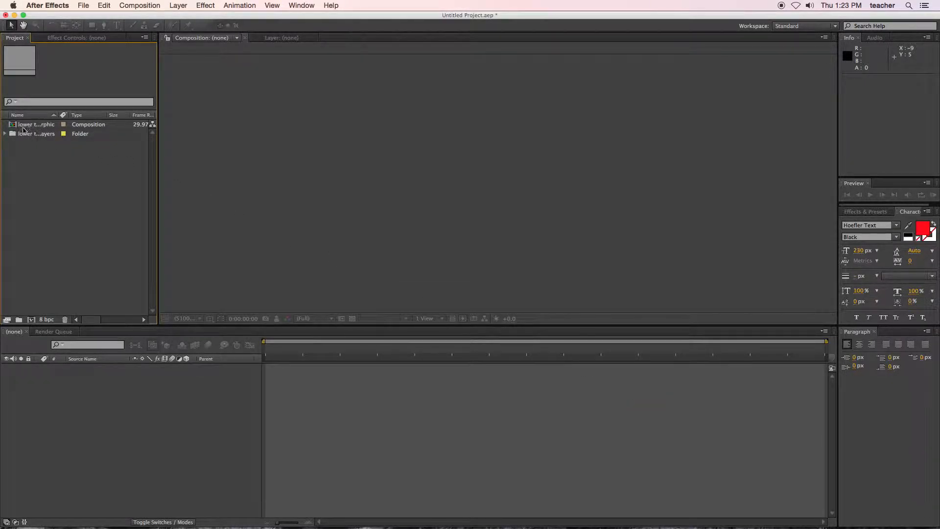
pyautogui.doubleClick(14, 126)
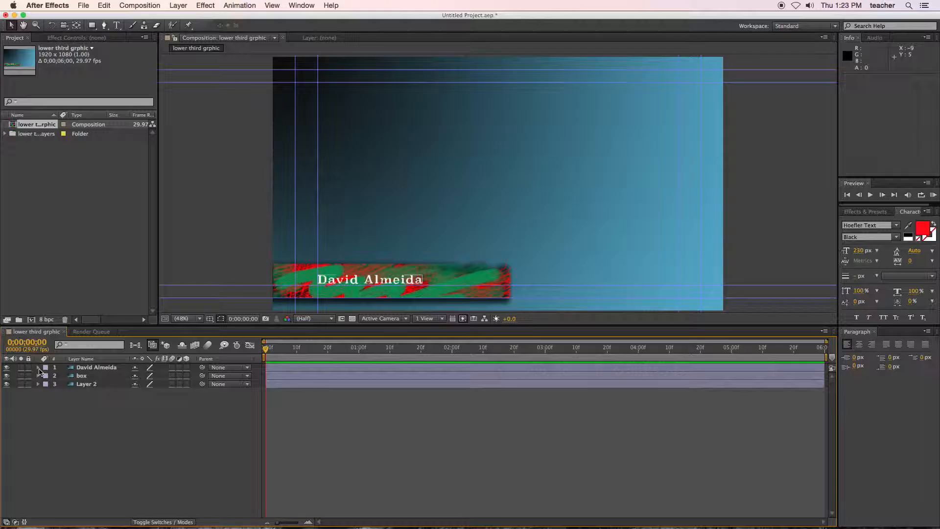
# Step: Animate the name title's Position from off-screen left at about -260, 953 on frame 0 to its original spot at frame 20
pyautogui.click(39, 367)
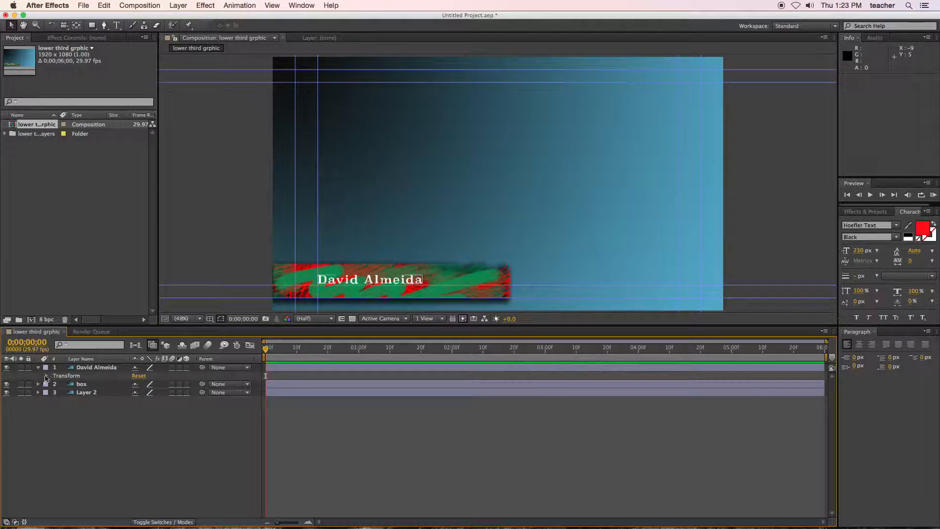
pyautogui.click(46, 376)
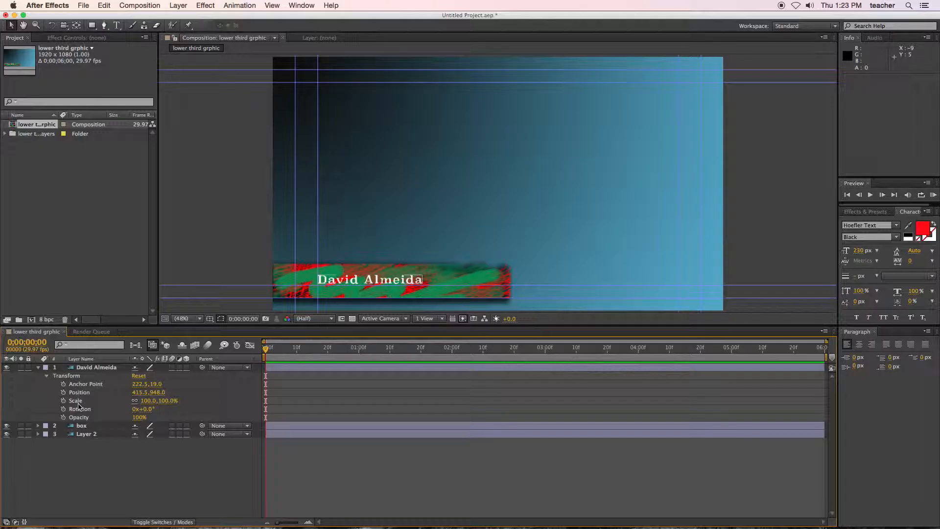
pyautogui.click(63, 392)
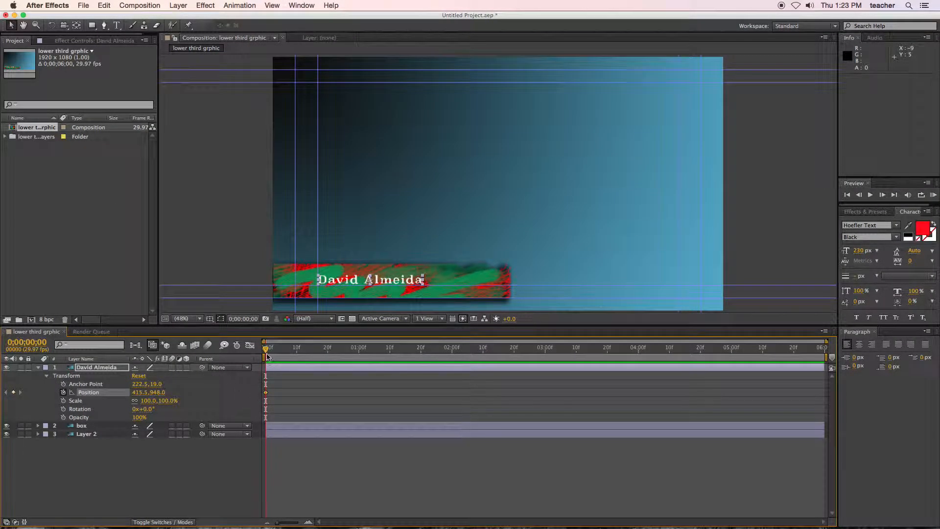
pyautogui.moveTo(266, 352); pyautogui.dragTo(329, 353)
pyautogui.click(13, 392)
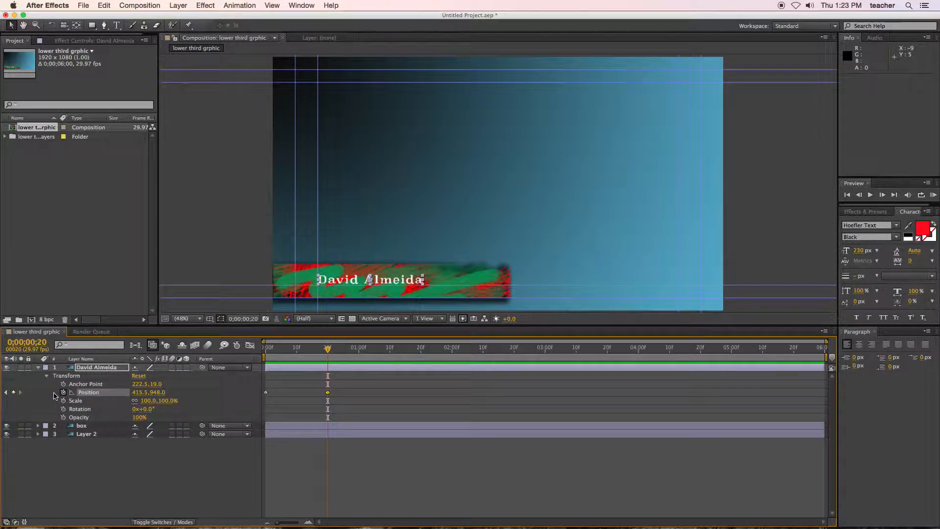
pyautogui.click(5, 392)
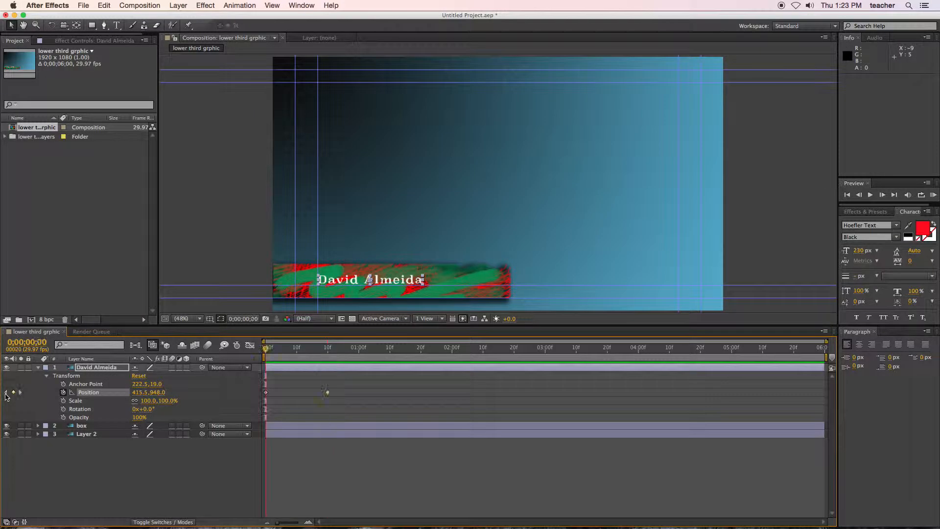
pyautogui.moveTo(337, 285); pyautogui.dragTo(183, 274)
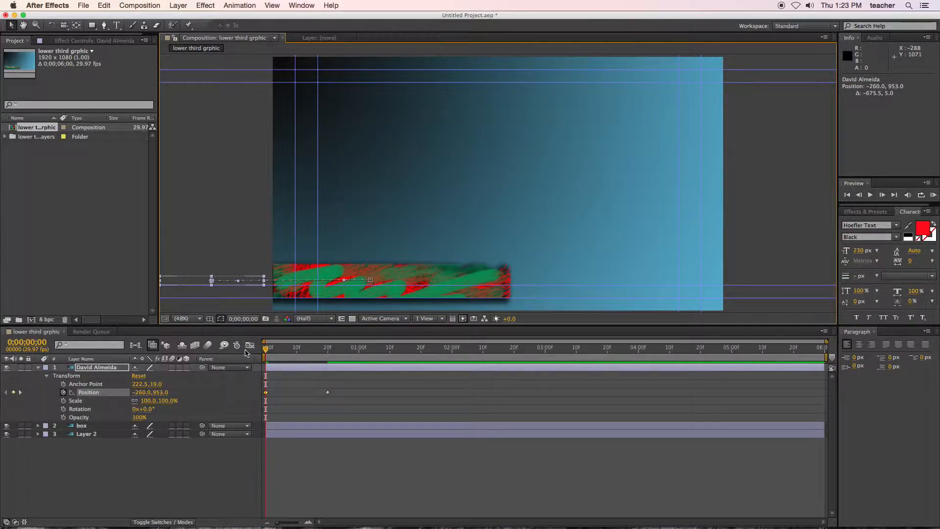
pyautogui.moveTo(266, 350)
pyautogui.mouseDown()
pyautogui.moveTo(328, 357)
pyautogui.moveTo(265, 358)
pyautogui.mouseUp()
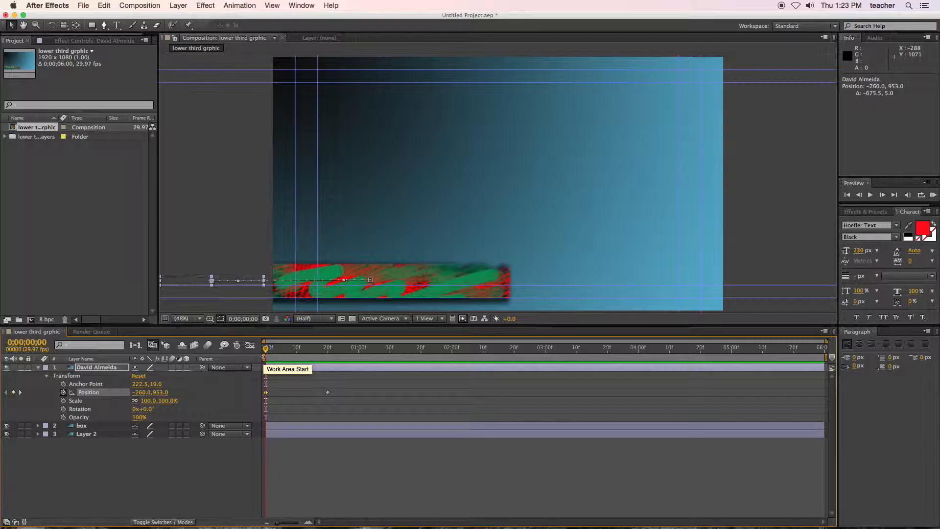
pyautogui.moveTo(266, 351); pyautogui.dragTo(328, 357)
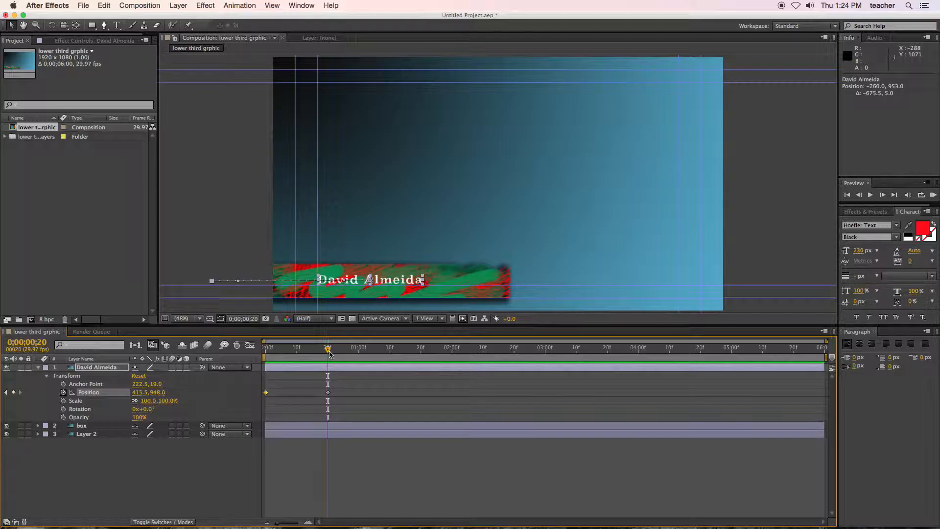
# Step: Try a third Position keyframe at 0;00;01;01 that lifts the name title to about 414.5, 608.2, and undo it
pyautogui.moveTo(328, 353); pyautogui.dragTo(364, 354)
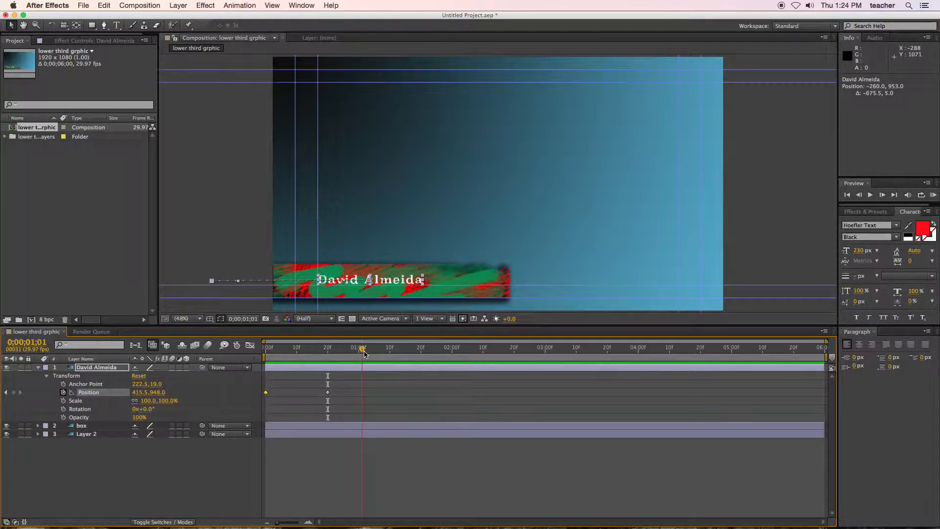
pyautogui.click(388, 282)
pyautogui.moveTo(387, 282); pyautogui.dragTo(387, 202)
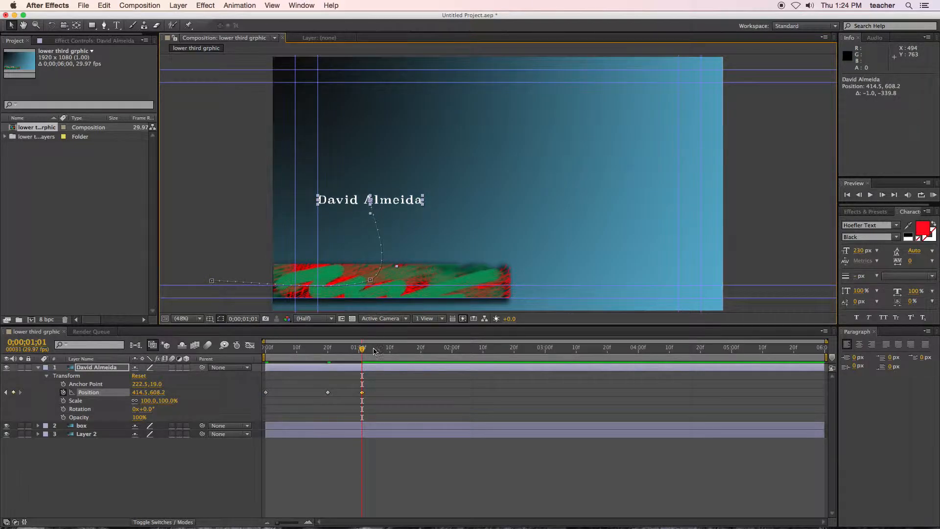
pyautogui.moveTo(364, 350); pyautogui.dragTo(342, 350)
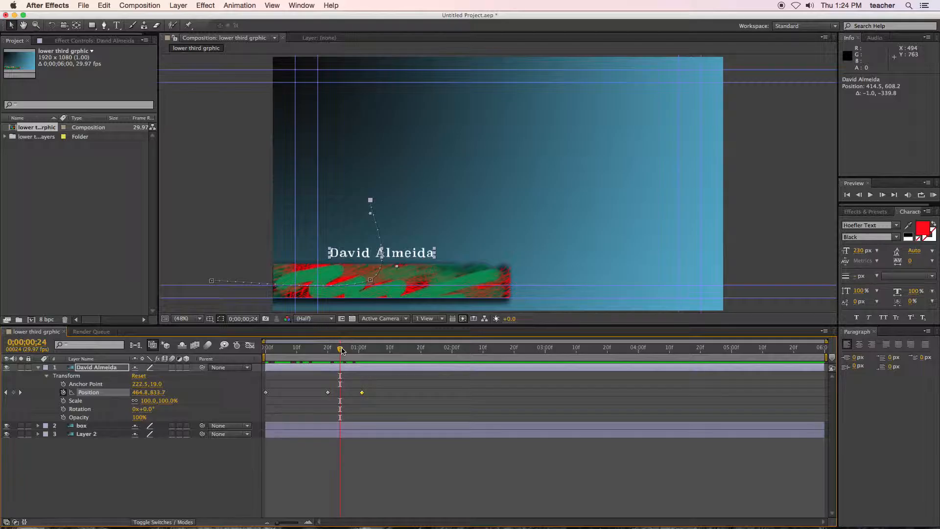
pyautogui.press('super+z')
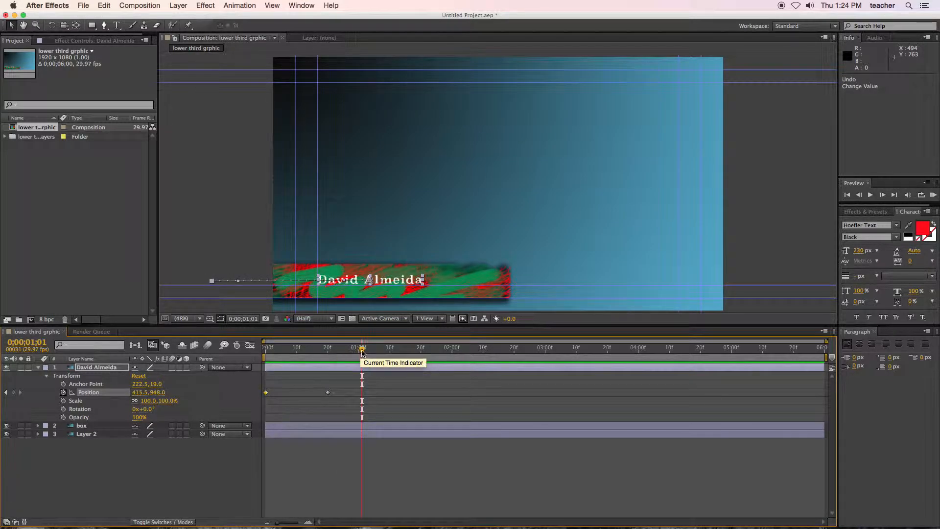
# Step: Fade in the Layer 2 background with Opacity keyframes of 0% at frame 0 and 100% at 0;00;01;06
pyautogui.moveTo(361, 350); pyautogui.dragTo(379, 350)
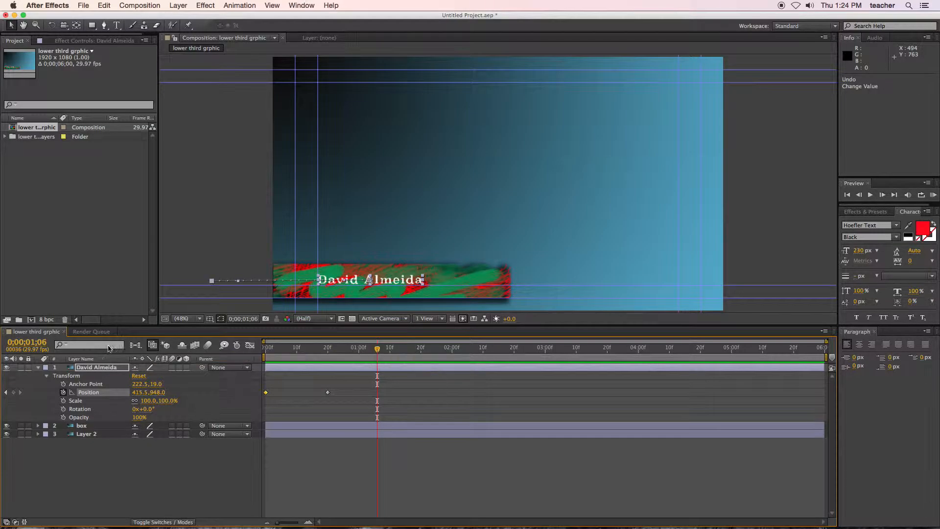
pyautogui.click(39, 373)
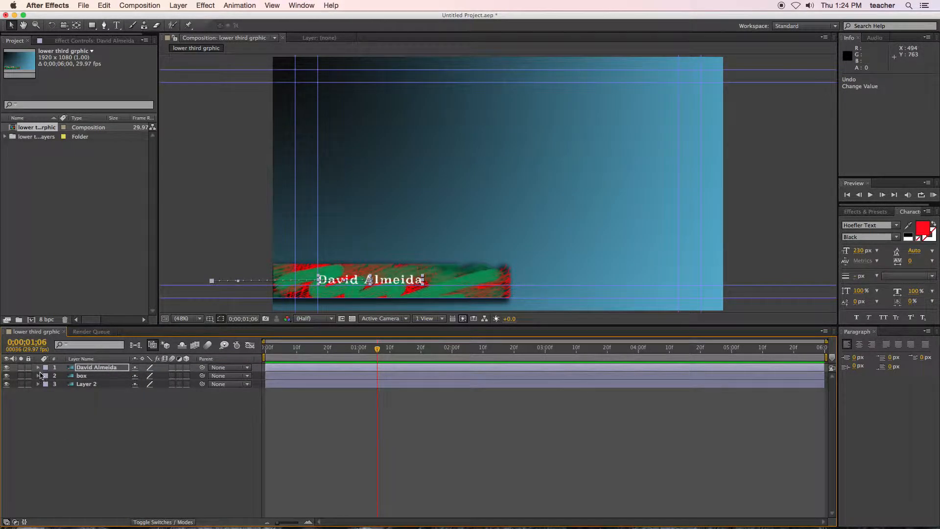
pyautogui.click(78, 386)
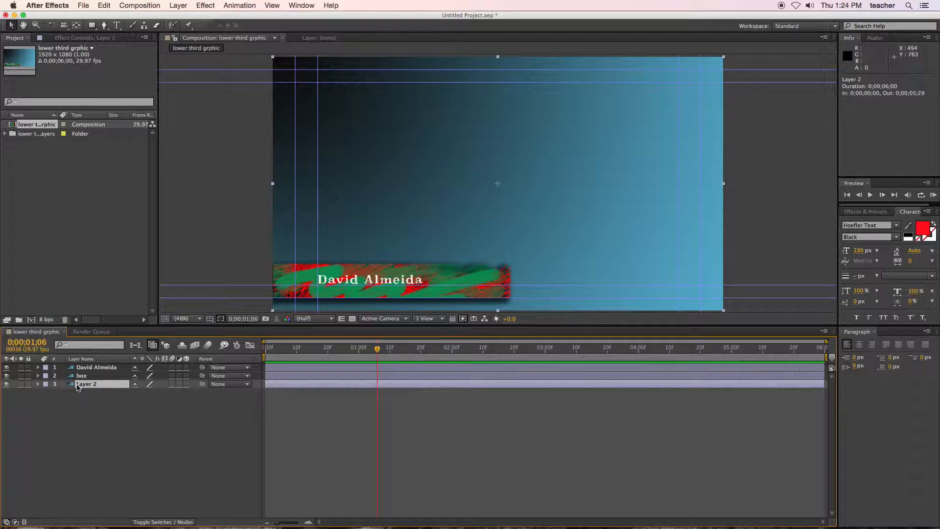
pyautogui.click(38, 383)
pyautogui.click(47, 393)
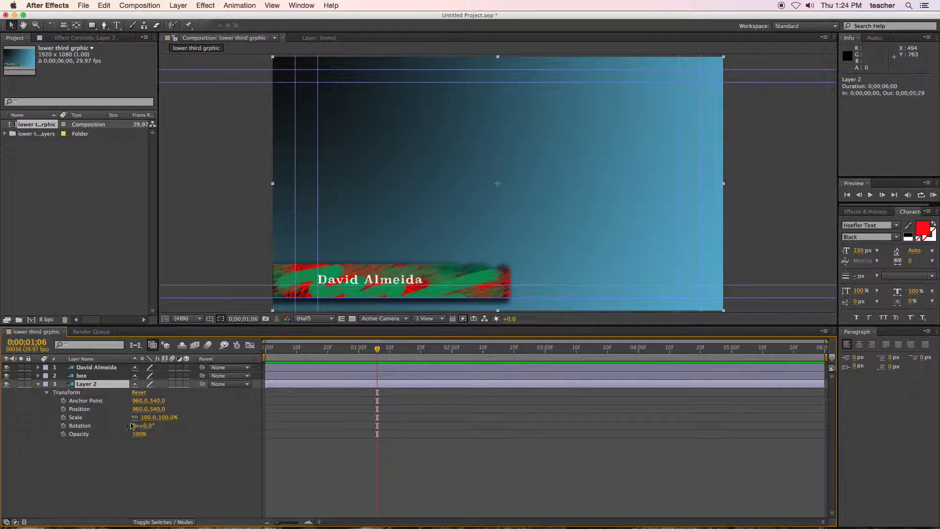
pyautogui.click(63, 434)
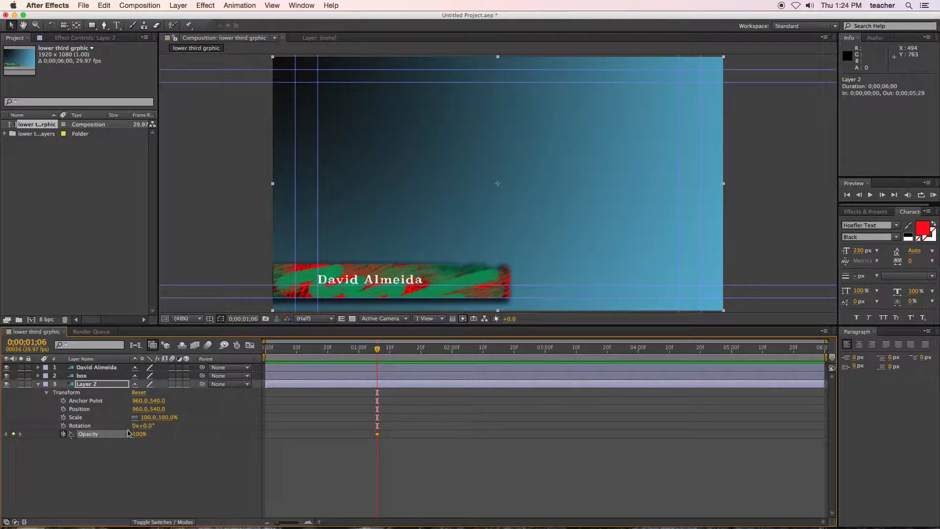
pyautogui.moveTo(377, 351); pyautogui.dragTo(257, 351)
pyautogui.click(140, 434)
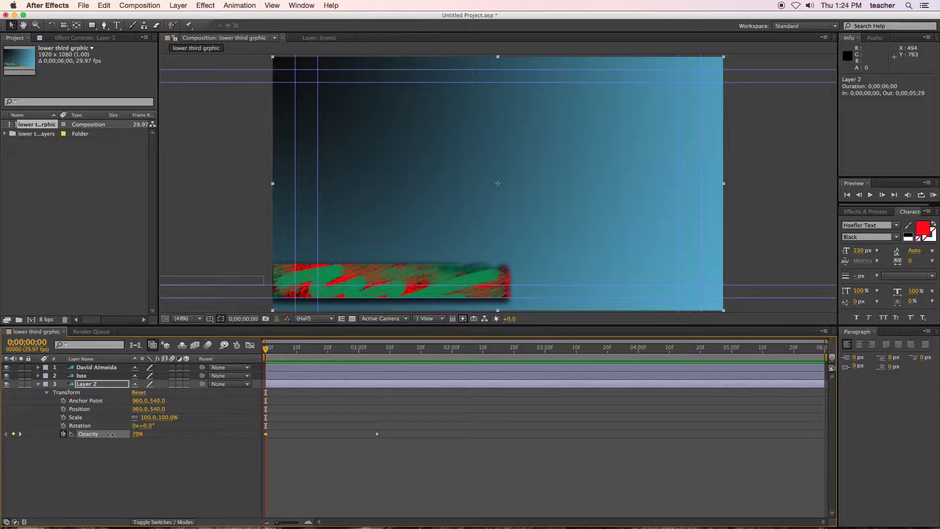
pyautogui.write('0')
pyautogui.press('Return')
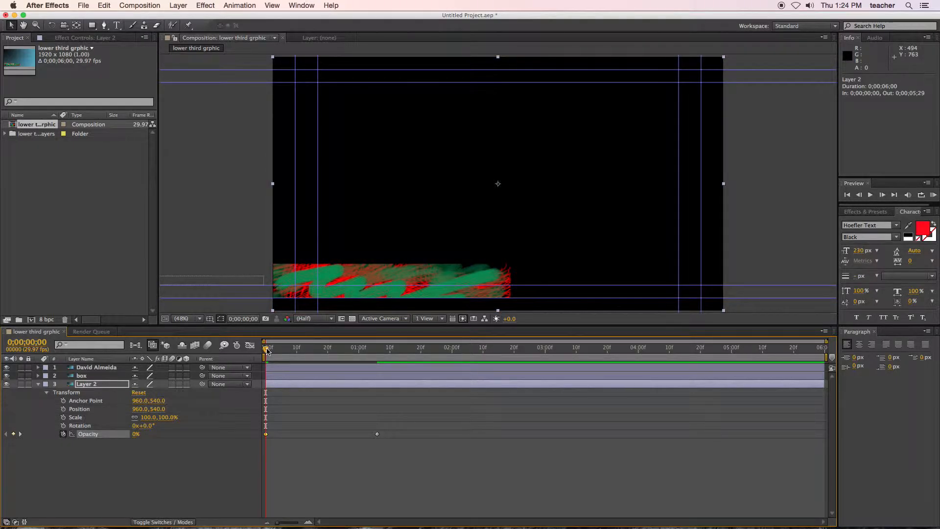
pyautogui.moveTo(267, 350)
pyautogui.mouseDown()
pyautogui.moveTo(394, 361)
pyautogui.moveTo(254, 358)
pyautogui.moveTo(392, 359)
pyautogui.moveTo(265, 355)
pyautogui.mouseUp()
pyautogui.click(40, 388)
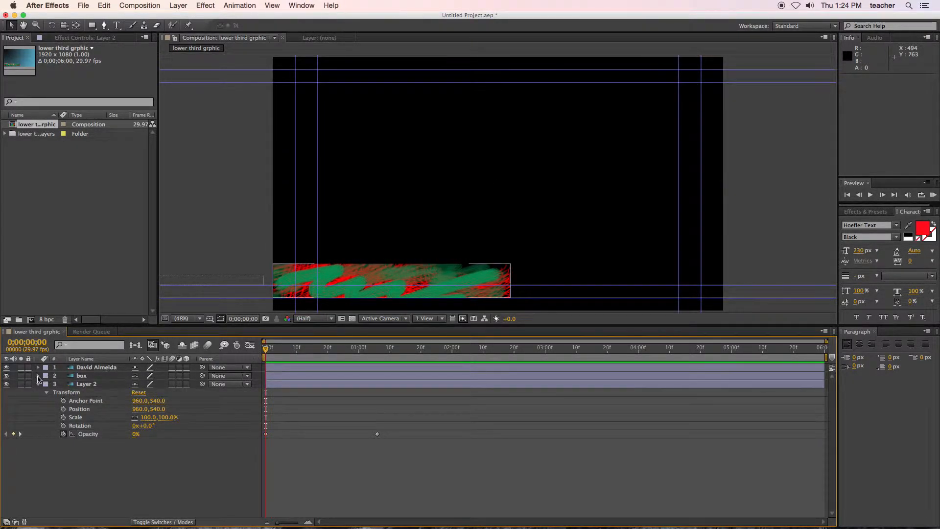
# Step: Animate the box layer's Rotation with keyframes at 0° on frame 0, a larger clockwise tilt at frame 11 and 6° at frame 22
pyautogui.click(38, 376)
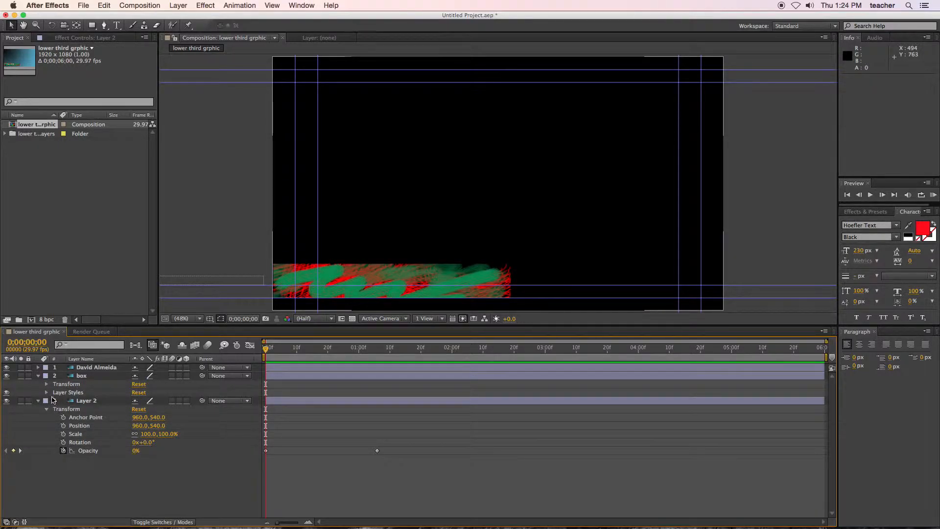
pyautogui.click(46, 384)
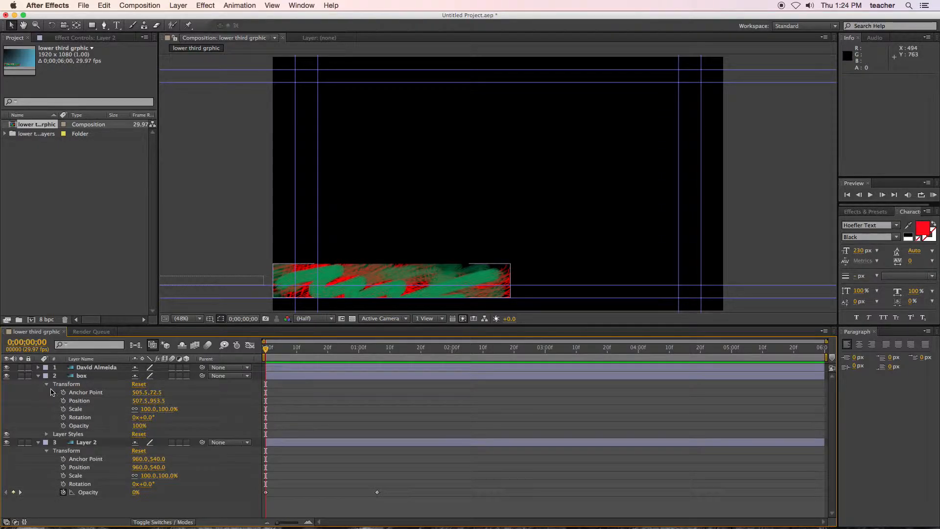
pyautogui.click(63, 417)
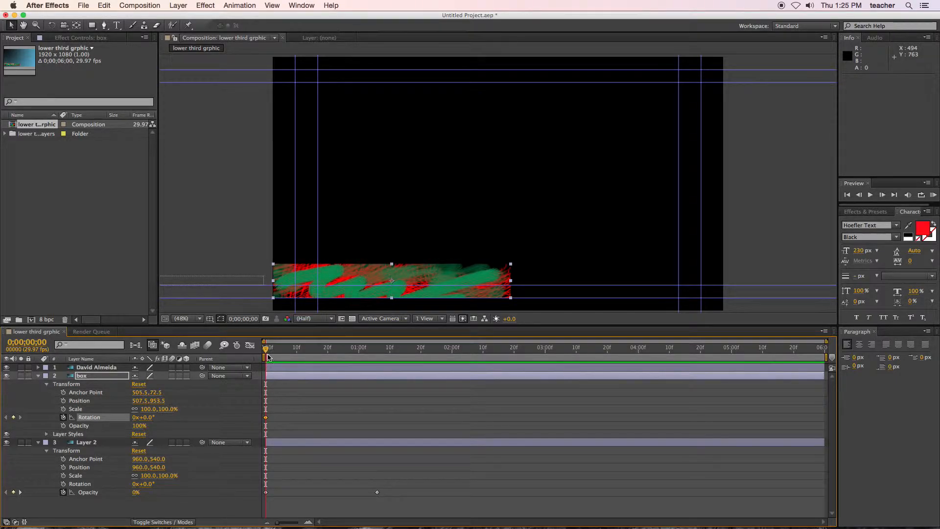
pyautogui.moveTo(268, 355); pyautogui.dragTo(299, 352)
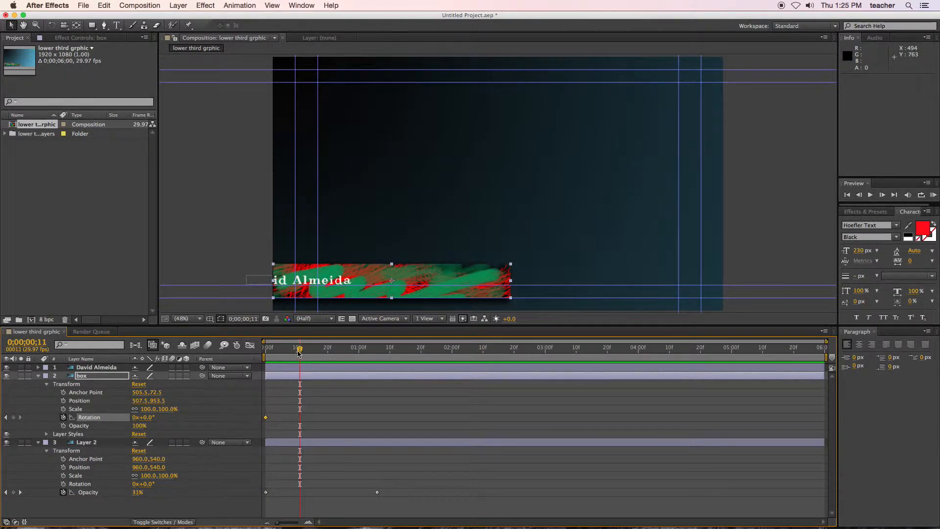
pyautogui.moveTo(147, 417); pyautogui.dragTo(200, 418)
pyautogui.moveTo(299, 348); pyautogui.dragTo(334, 355)
pyautogui.moveTo(153, 417); pyautogui.dragTo(114, 425)
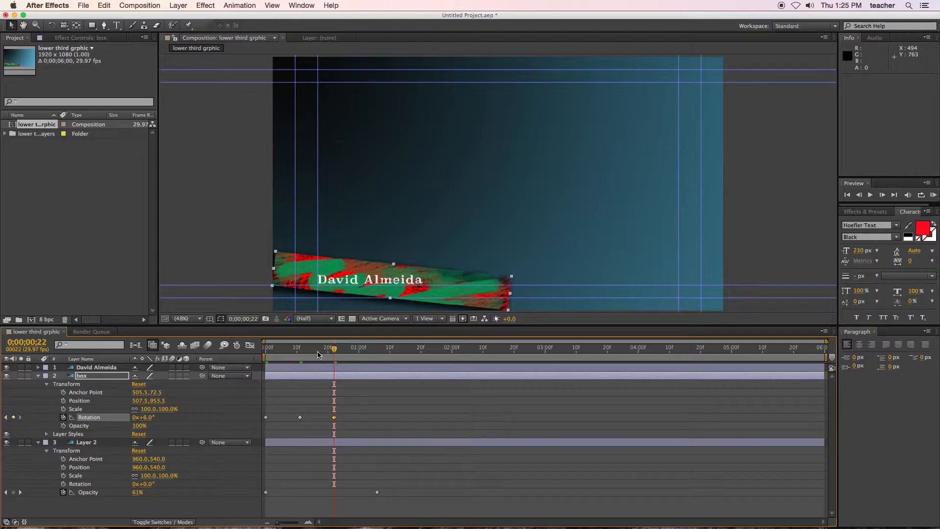
# Step: Animate the box layer's Scale from 100% at frame 0 to 131% at frame 20, and move the playhead to 0;00;01;14
pyautogui.moveTo(334, 349); pyautogui.dragTo(266, 349)
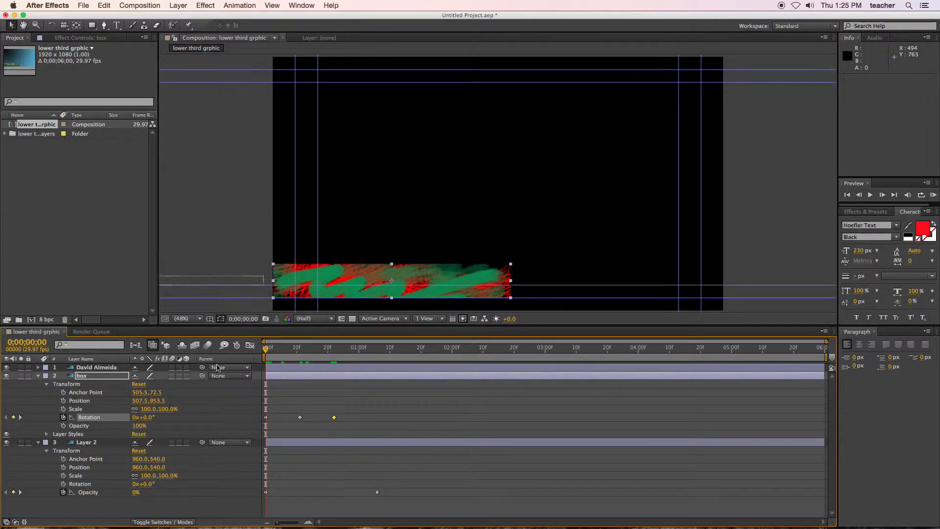
pyautogui.click(64, 409)
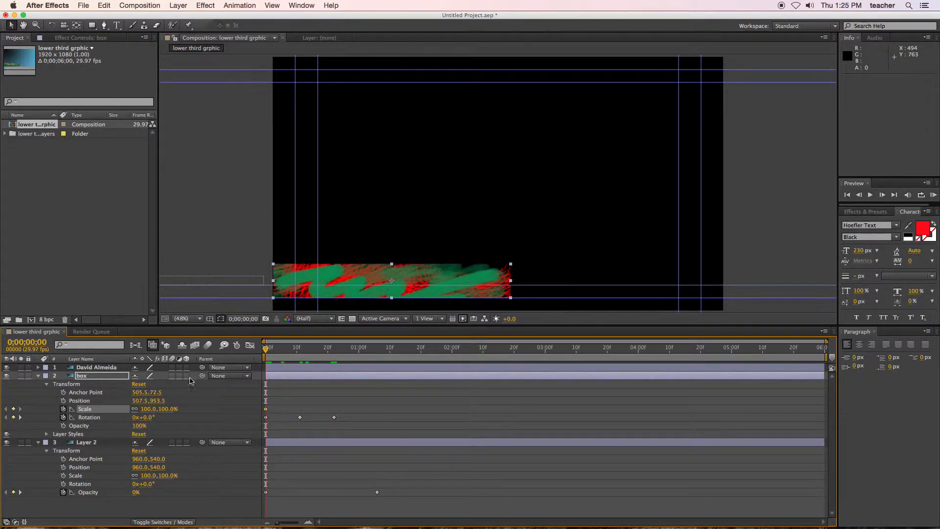
pyautogui.moveTo(262, 352); pyautogui.dragTo(328, 359)
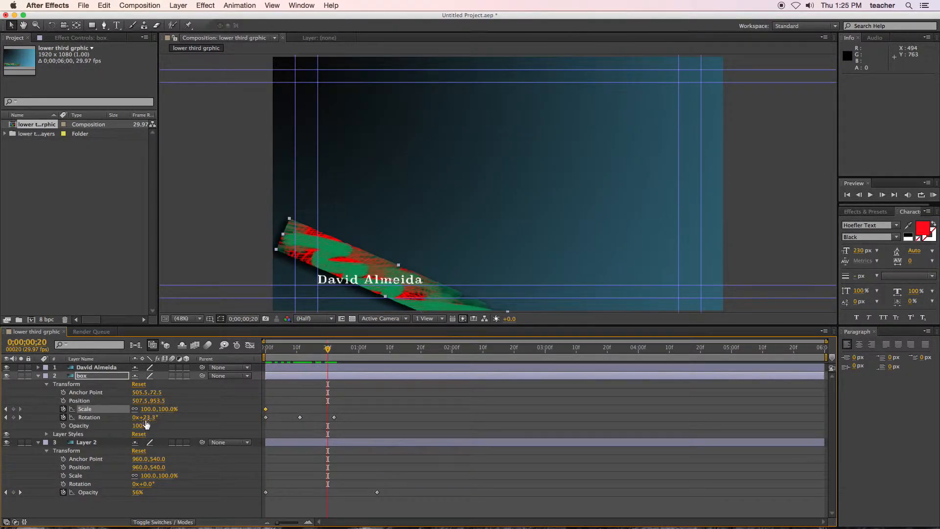
pyautogui.moveTo(150, 409); pyautogui.dragTo(278, 388)
pyautogui.moveTo(327, 349); pyautogui.dragTo(403, 374)
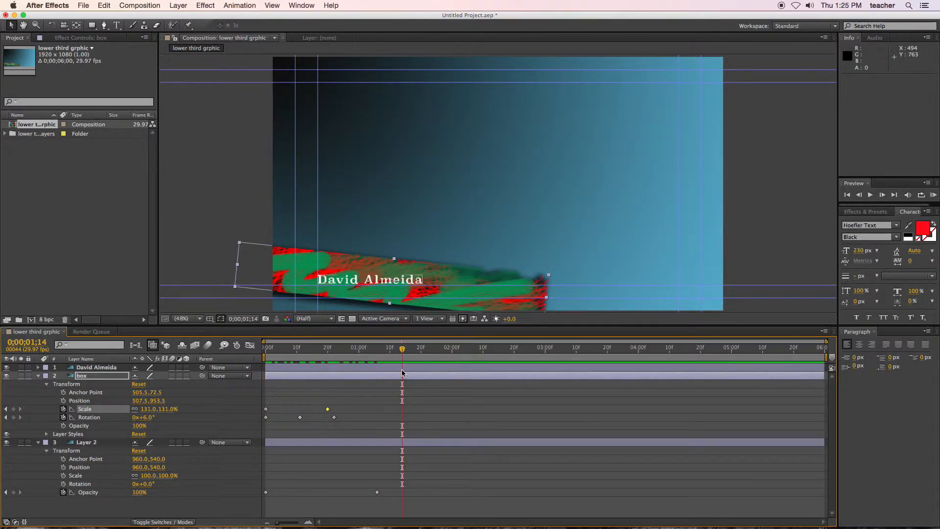